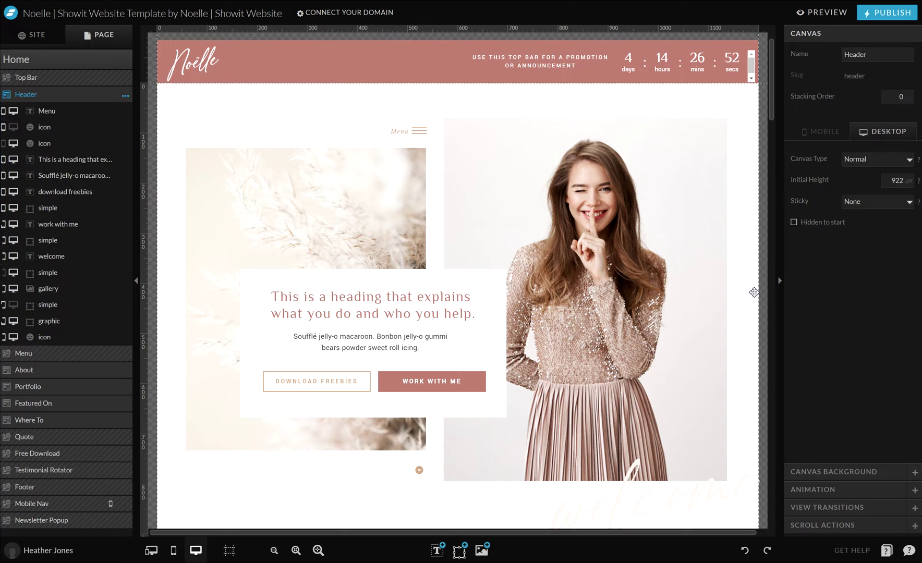
- Select the pampas header gallery and preview the homepage as visitors see it
left_click(408, 214)
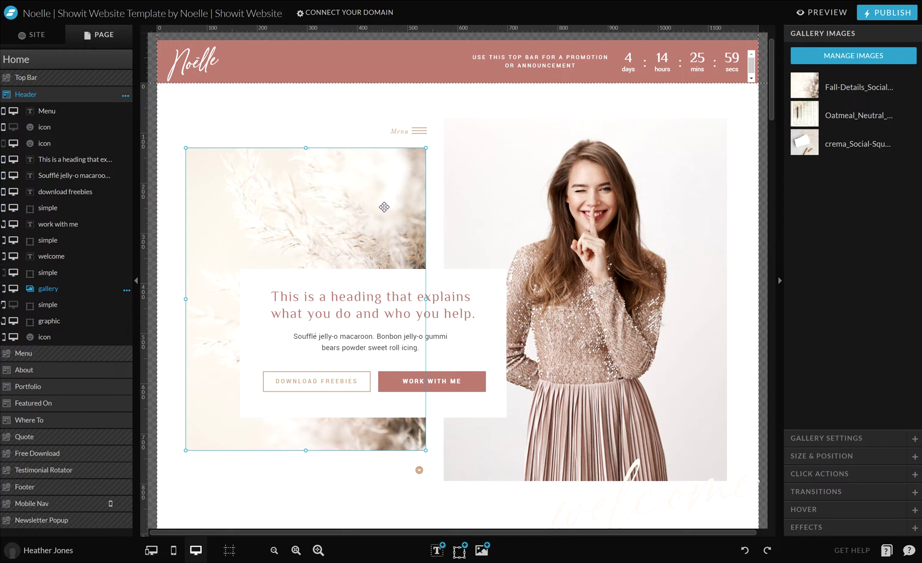
left_click(844, 14)
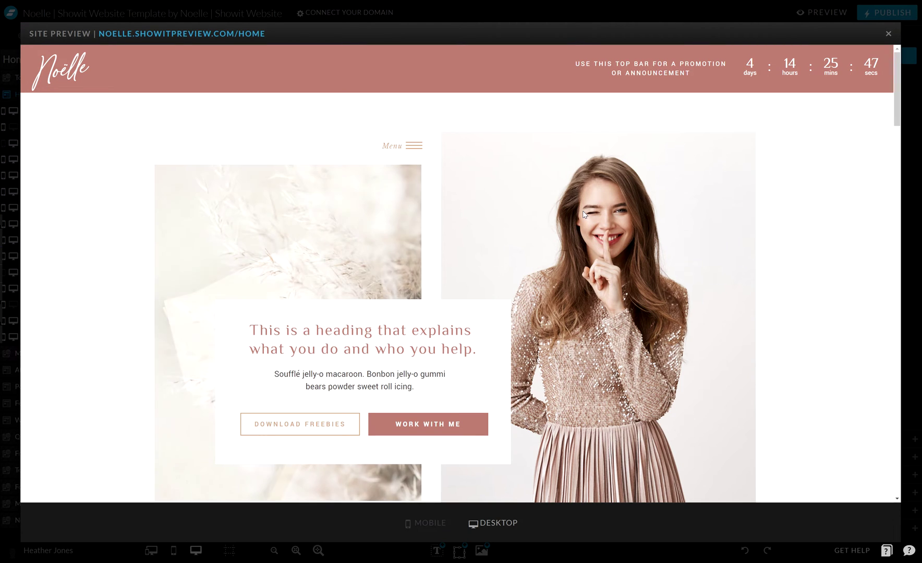
- Close the preview and reveal the gallery settings: Fill, 2.25 sec auto-advance, Fade
left_click(889, 34)
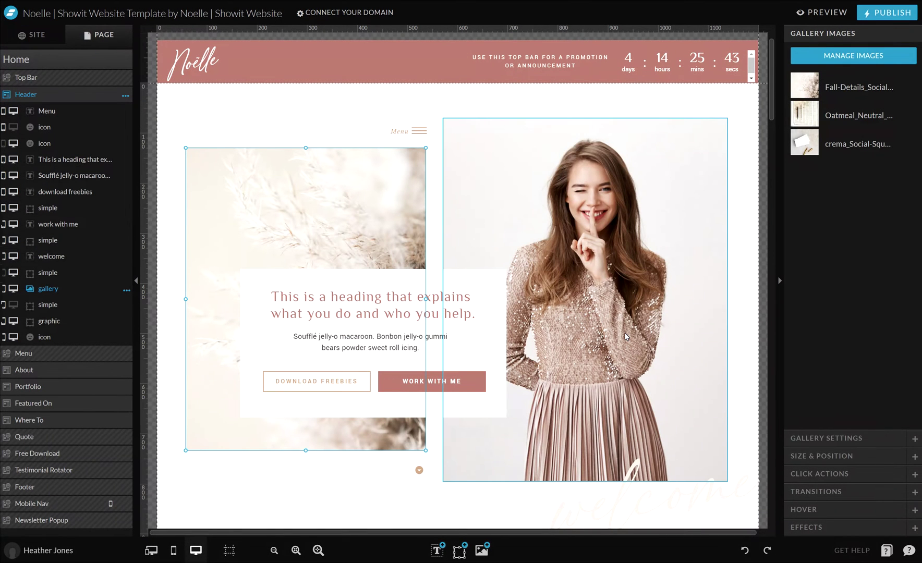
left_click(366, 205)
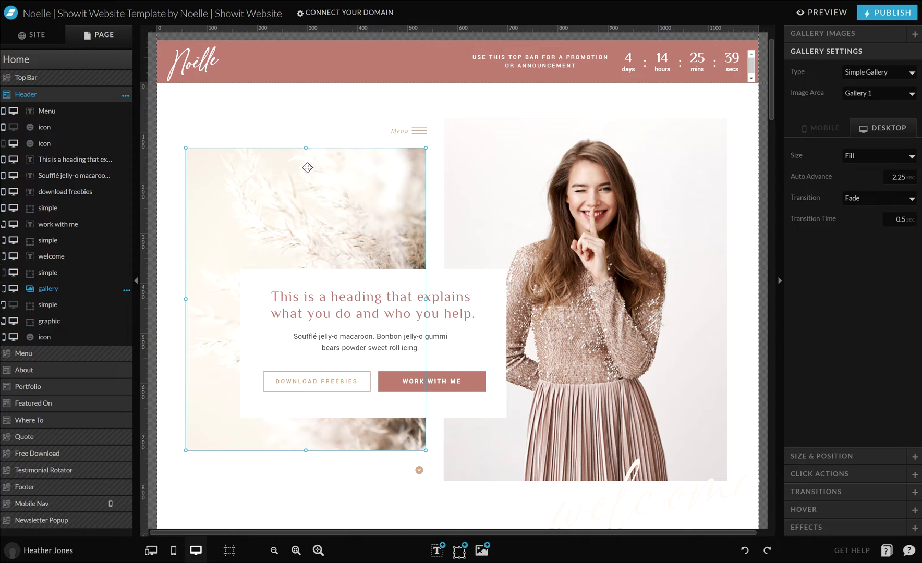
- Open Manage Images for the header gallery to view its three current images
left_click(888, 39)
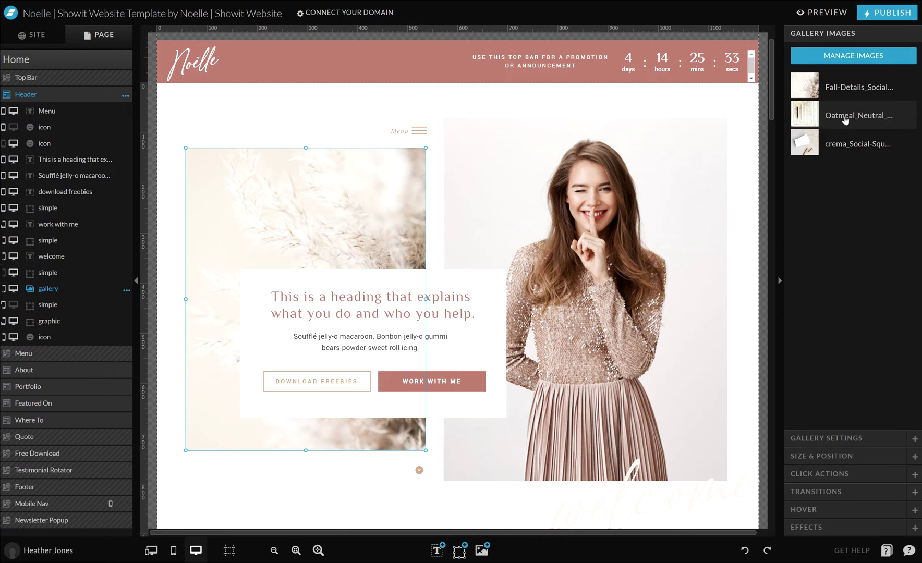
left_click(876, 61)
- Drag the socialsquares_neutral envelope-and-phone photo into the gallery's image list
scroll(422, 313, "down", 7)
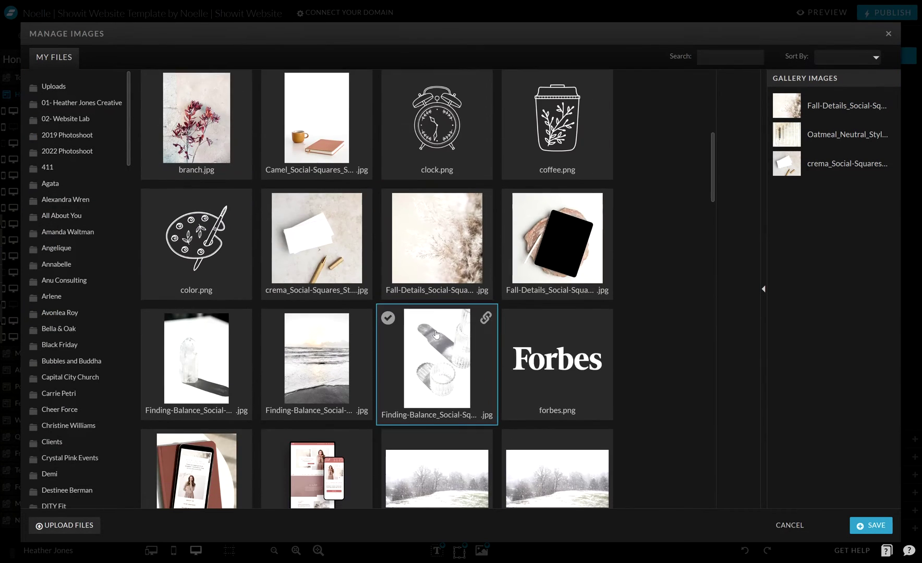
scroll(423, 307, "down", 4)
scroll(423, 306, "down", 4)
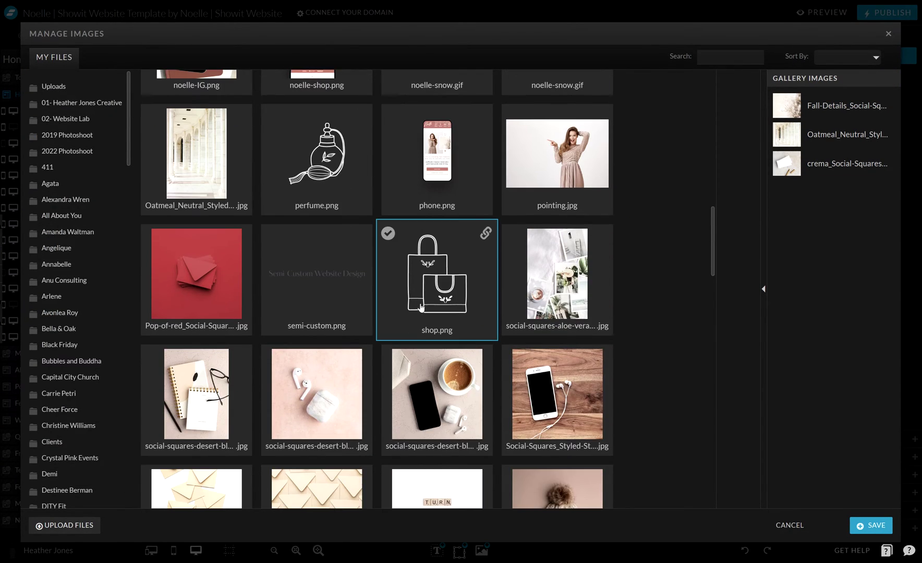
scroll(422, 310, "down", 6)
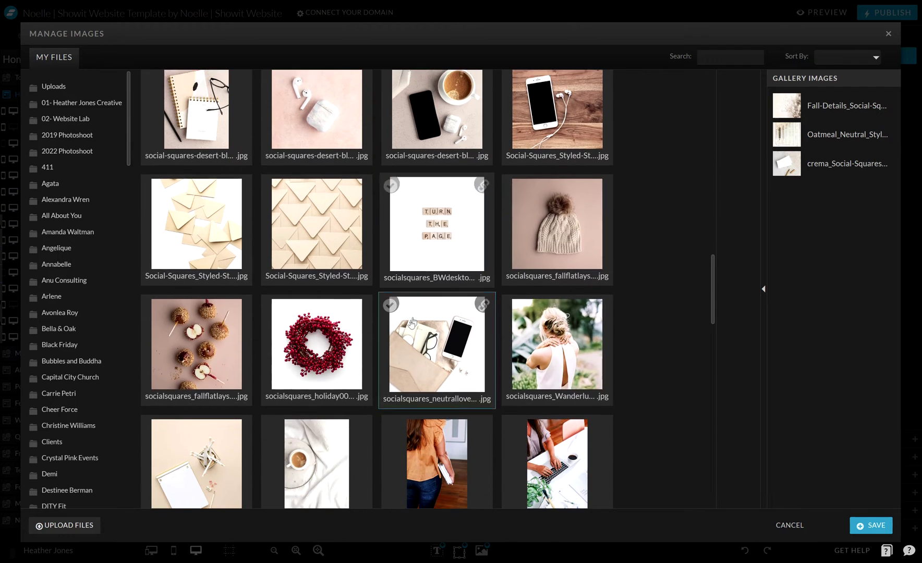
scroll(425, 319, "up", 2)
scroll(425, 320, "up", 1)
left_click_drag(437, 401, 734, 305)
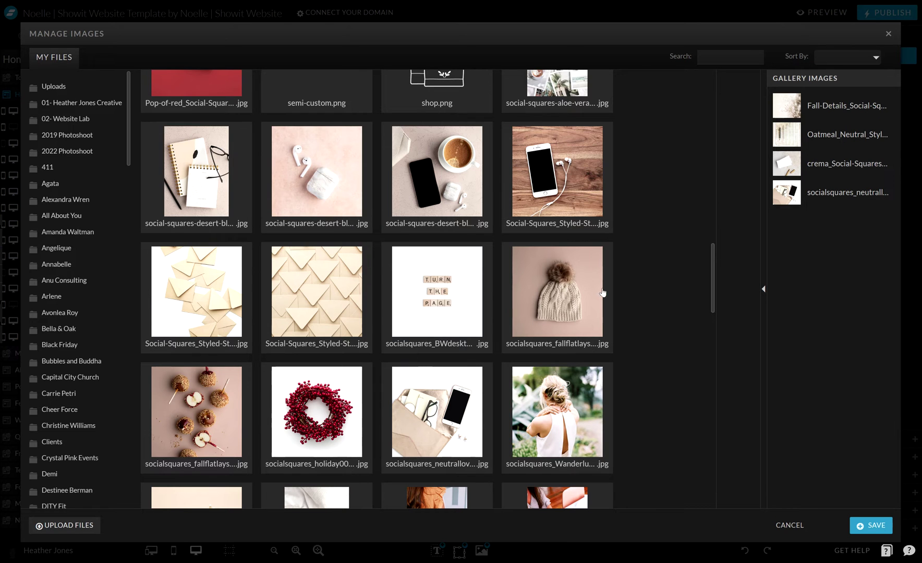
- Add the Social_Squares_Burnt candle photo to the gallery images
scroll(398, 300, "down", 1)
scroll(397, 300, "down", 2)
scroll(399, 301, "down", 2)
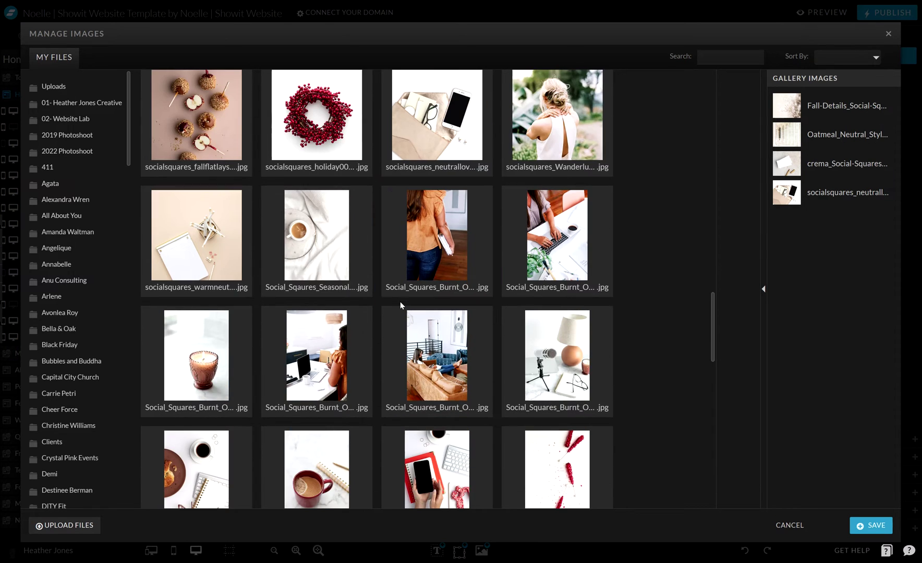
scroll(400, 305, "down", 1)
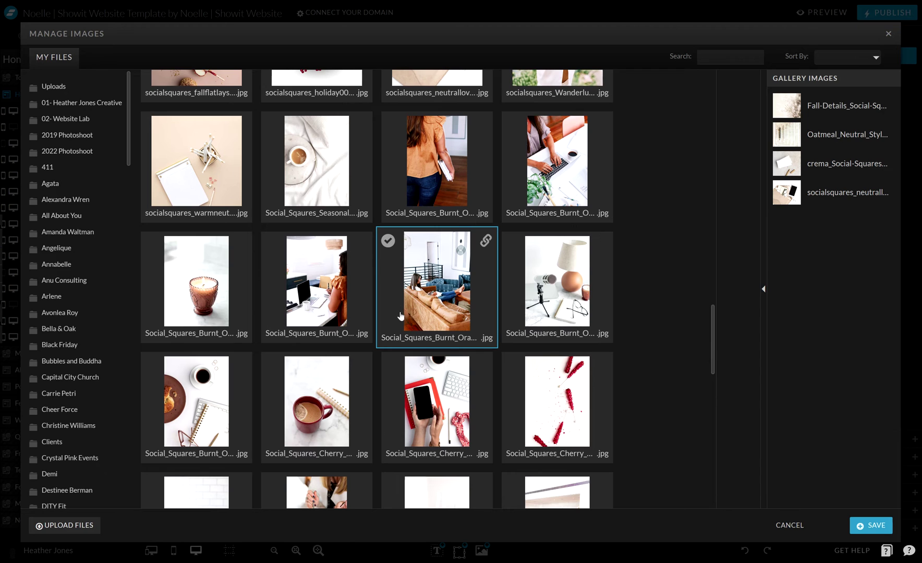
left_click(151, 244)
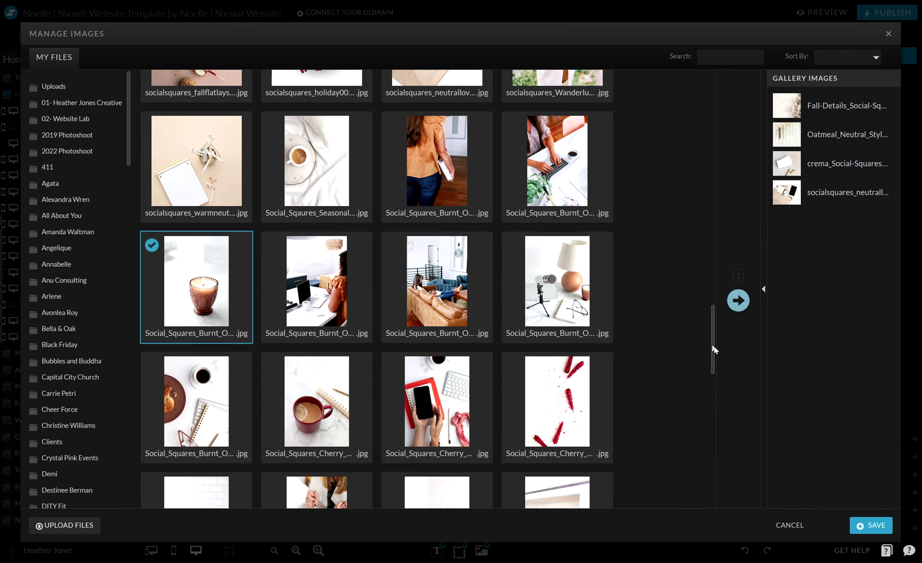
left_click(739, 303)
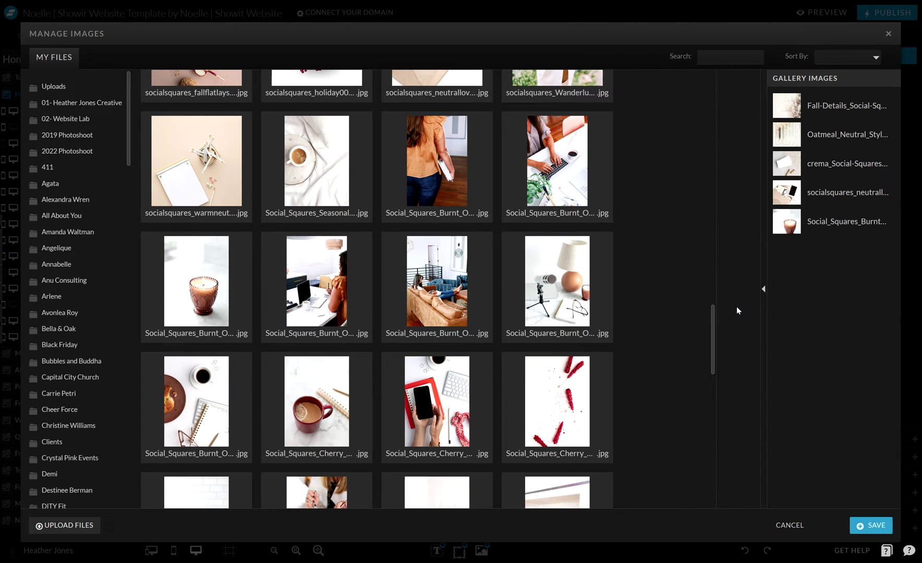
left_click(809, 158)
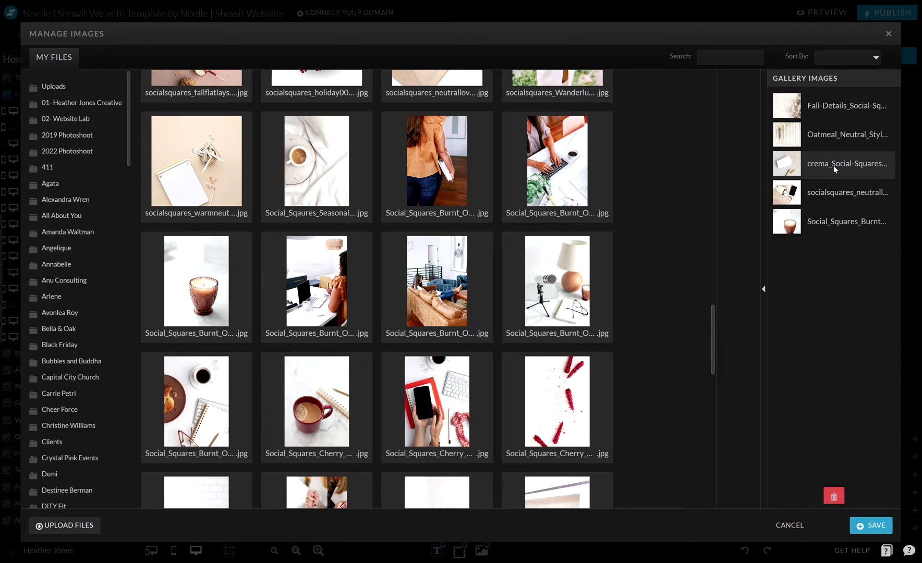
- Remove crema, move the neutral envelope photo second and Oatmeal last, then save
left_click(833, 497)
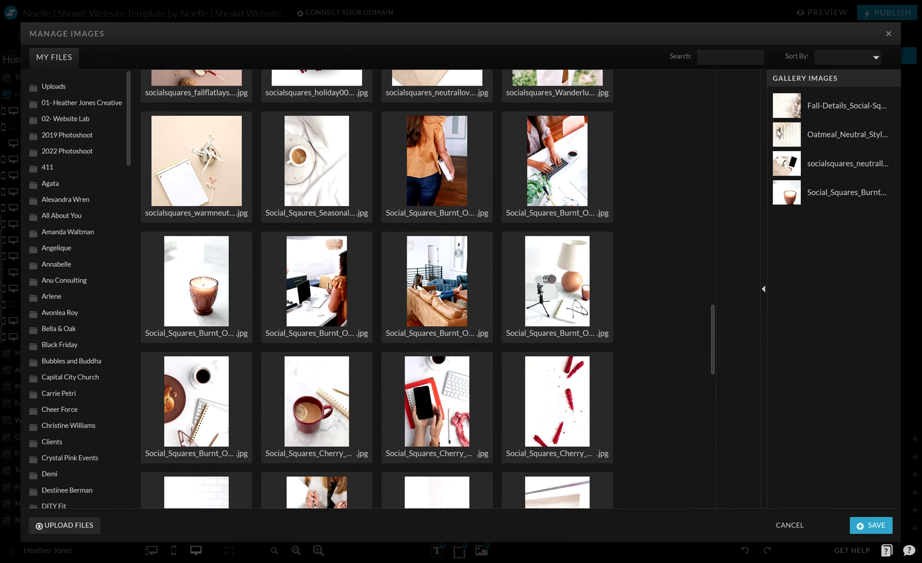
left_click(825, 166)
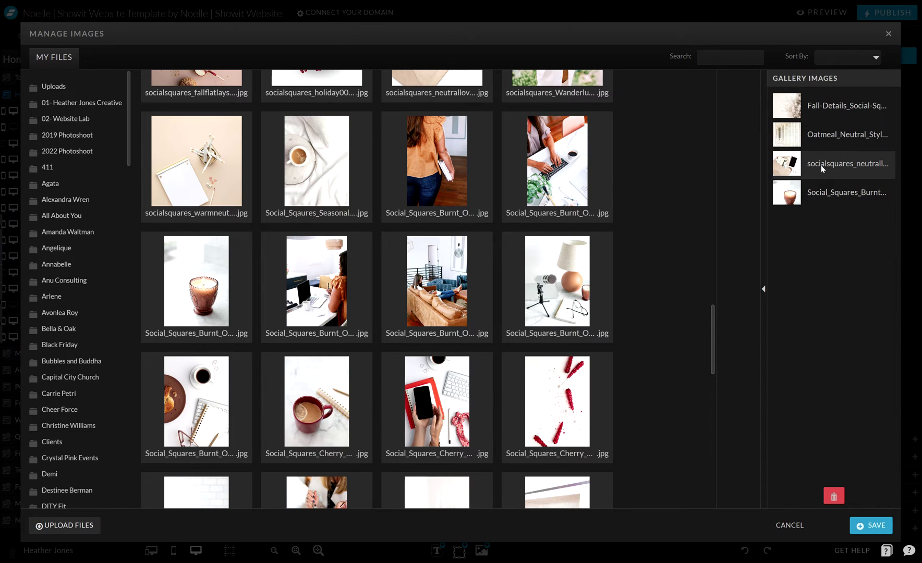
left_click_drag(826, 165, 826, 135)
left_click_drag(828, 174, 829, 199)
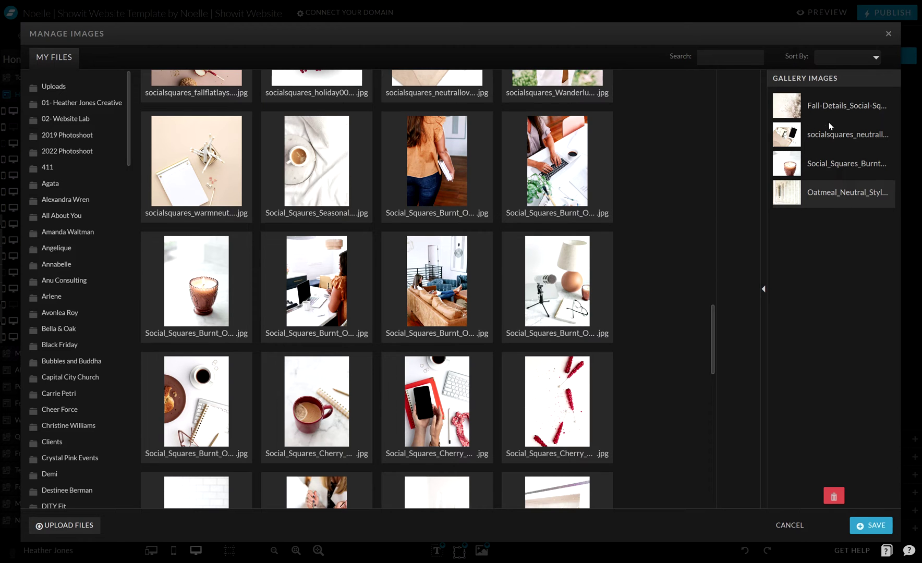
left_click(868, 528)
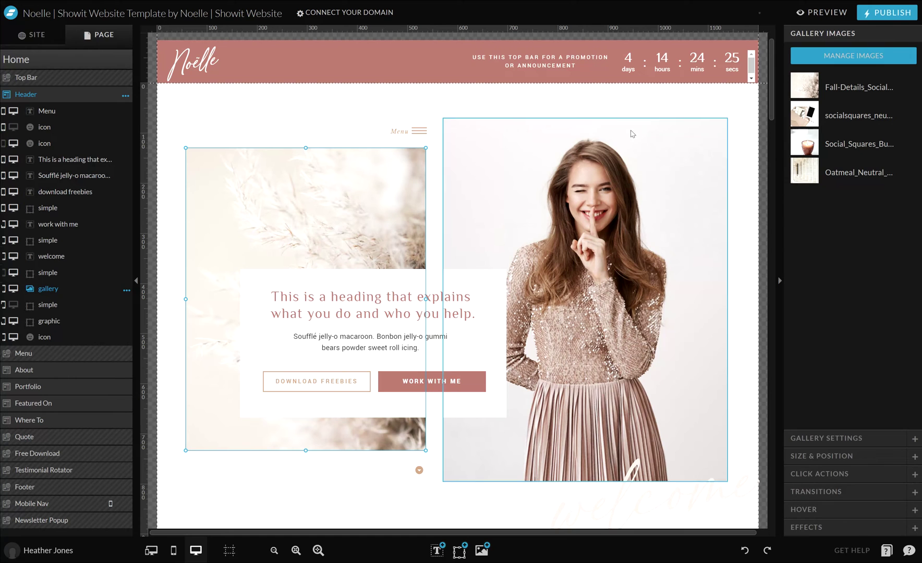
left_click(813, 13)
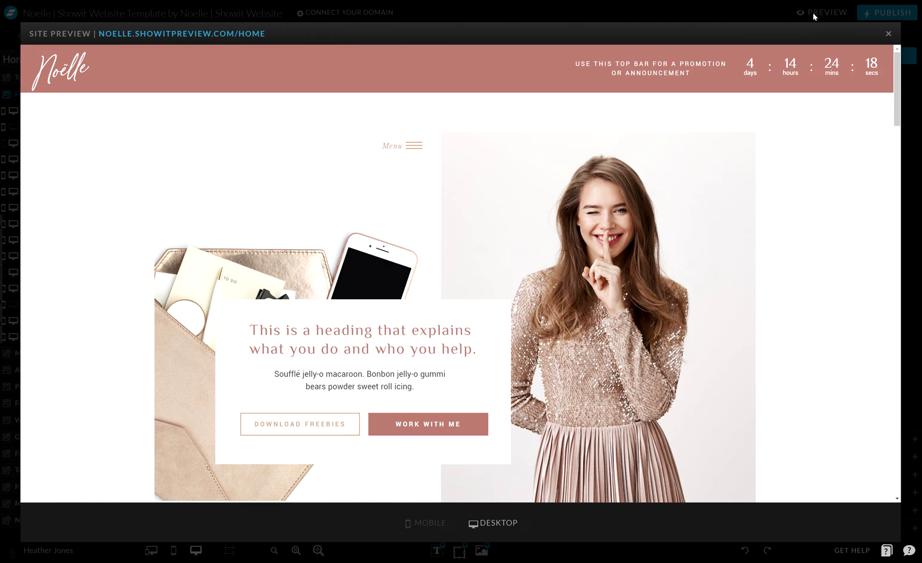
left_click(888, 34)
left_click(750, 325)
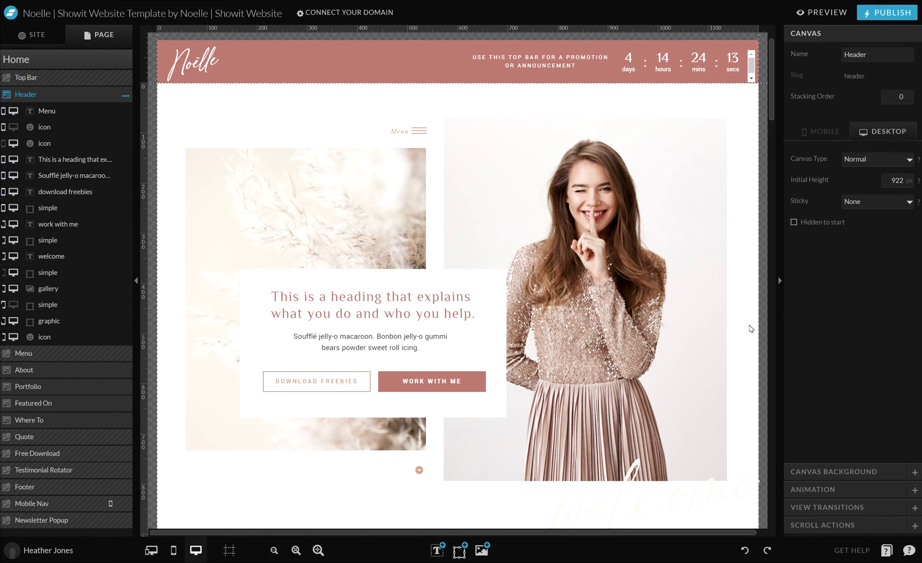
- Add a blank canvas to the bottom of the Home page
scroll(637, 304, "down", 5)
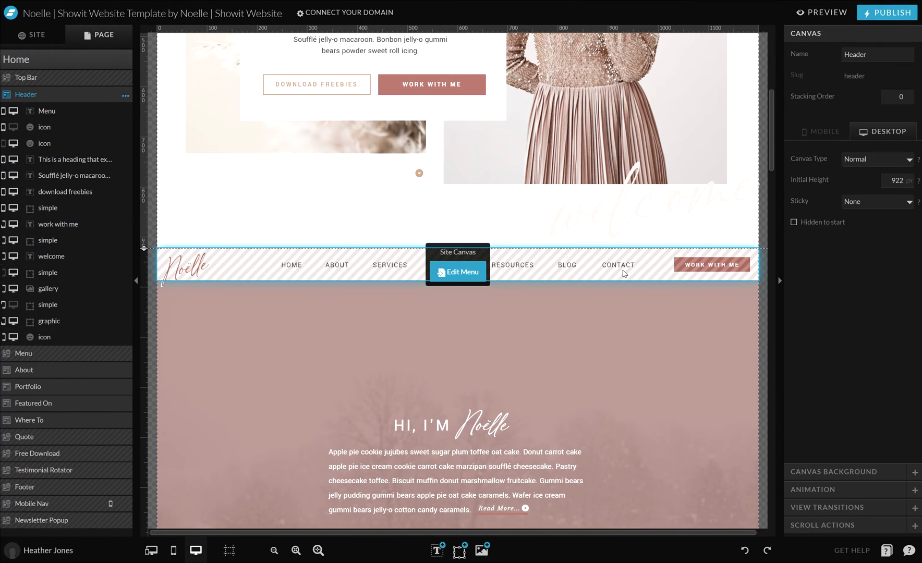
scroll(613, 277, "up", 4)
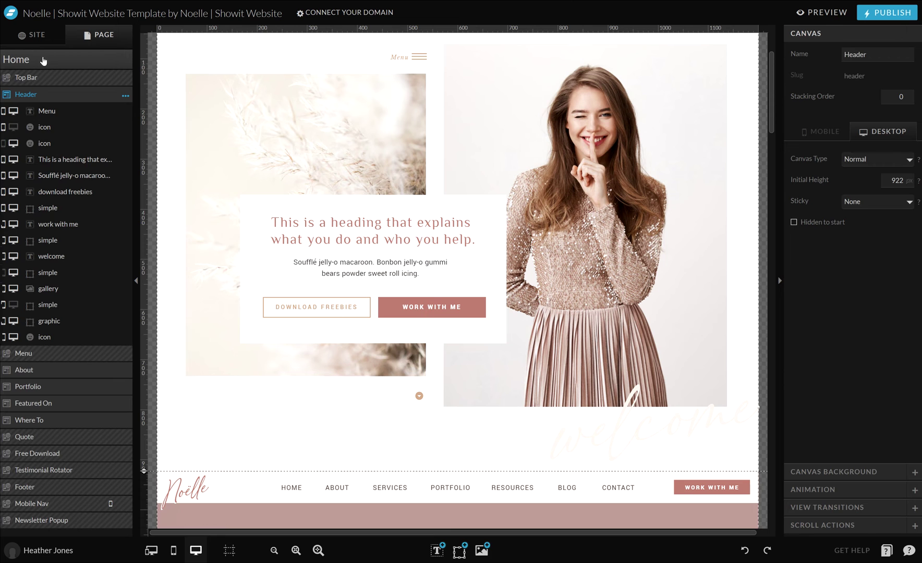
left_click(40, 61)
left_click(124, 62)
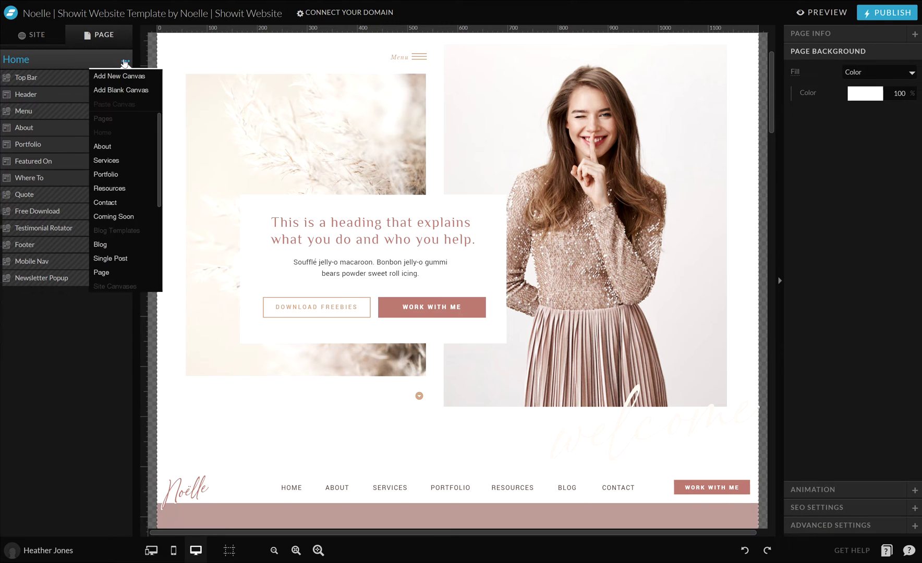
left_click(129, 92)
- Stretch the new canvas from 400 to 726 px tall
left_click(74, 296)
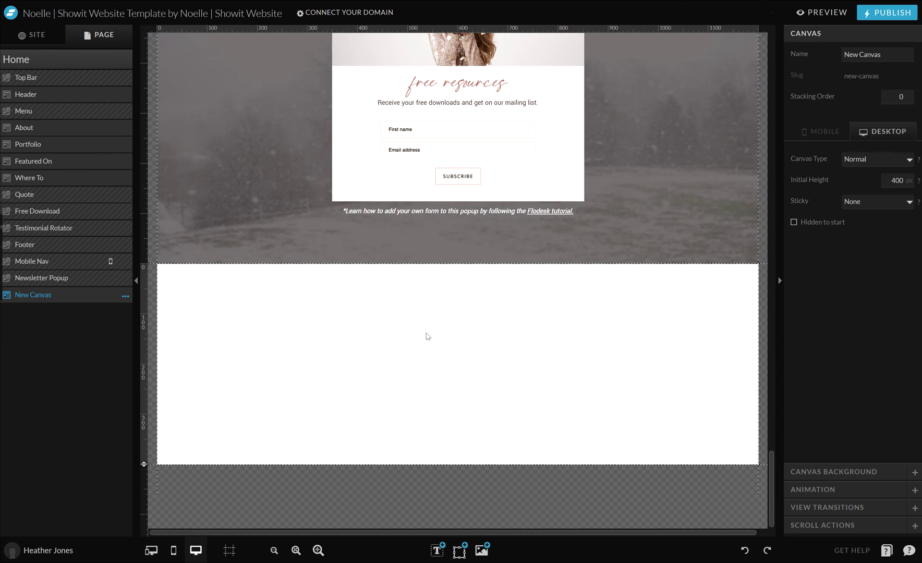
left_click_drag(144, 464, 151, 546)
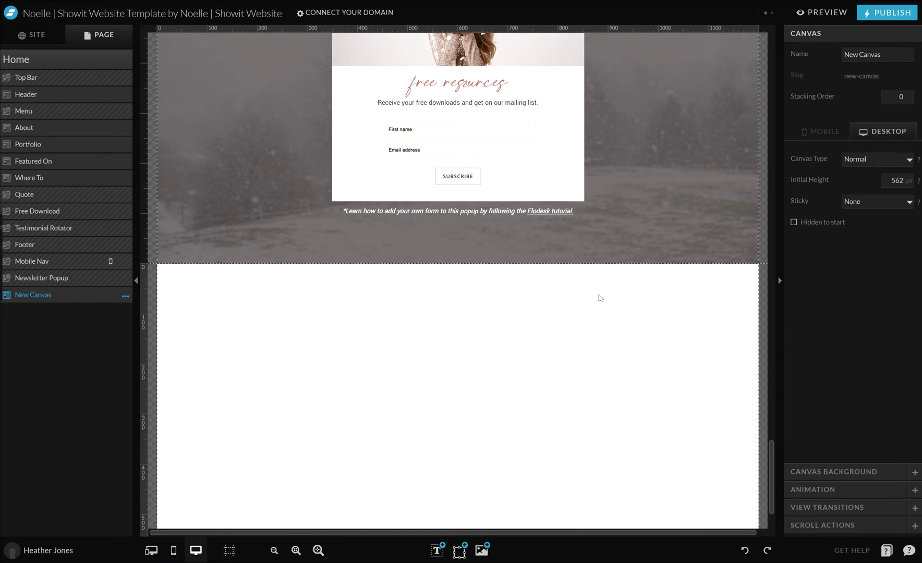
left_click_drag(141, 464, 150, 546)
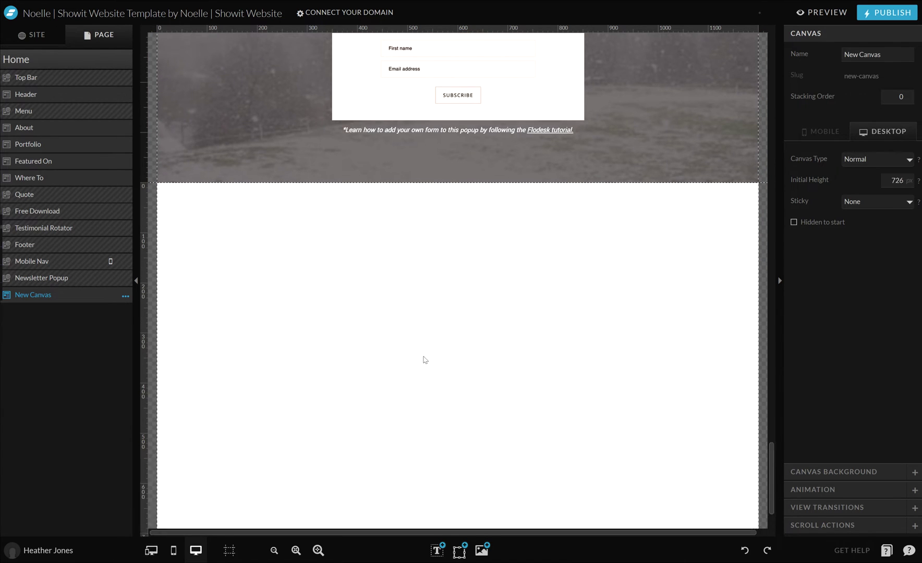
- Insert a gallery into the new canvas, placed upper left and sized about 940 by 548
mouse_move(452, 552)
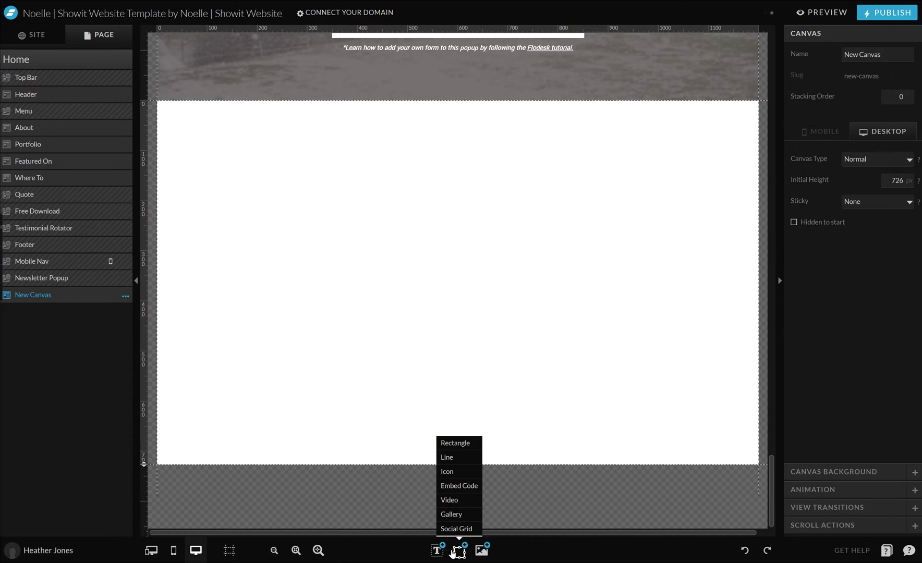
left_click(451, 514)
left_click_drag(417, 294, 281, 210)
left_click_drag(446, 272, 710, 431)
- Choose the Wanderlust, neutral envelope, holiday wreath, apple flat-lay, notepad and coffee photos
left_click(880, 50)
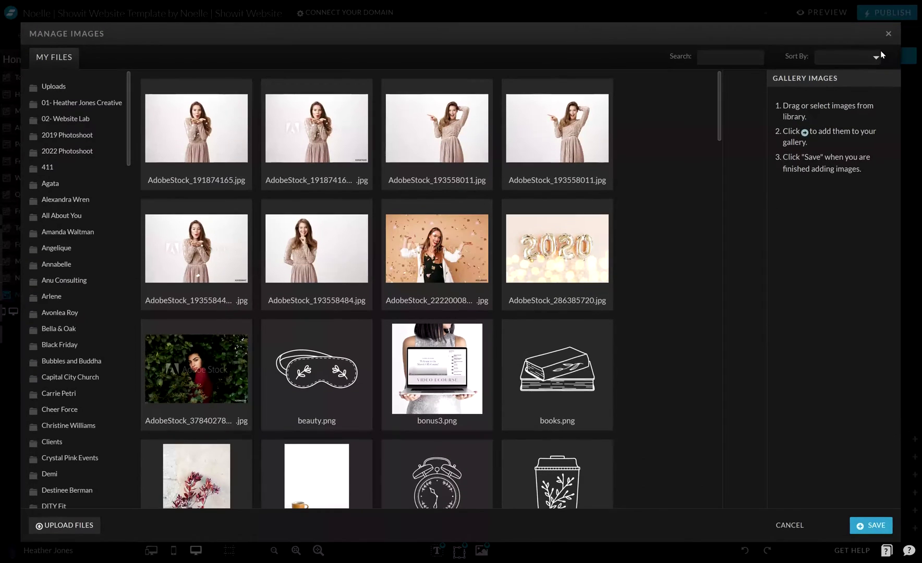
scroll(559, 295, "down", 15)
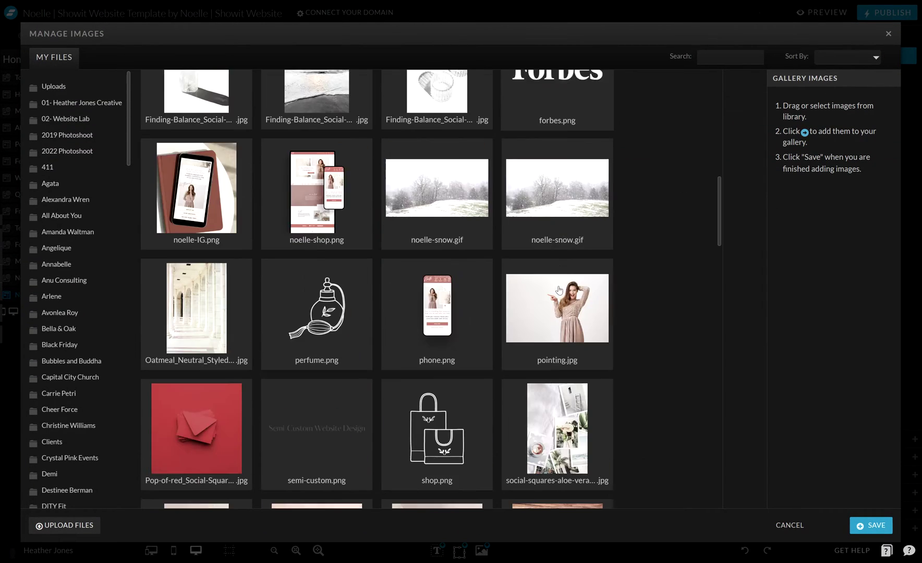
left_click(552, 125)
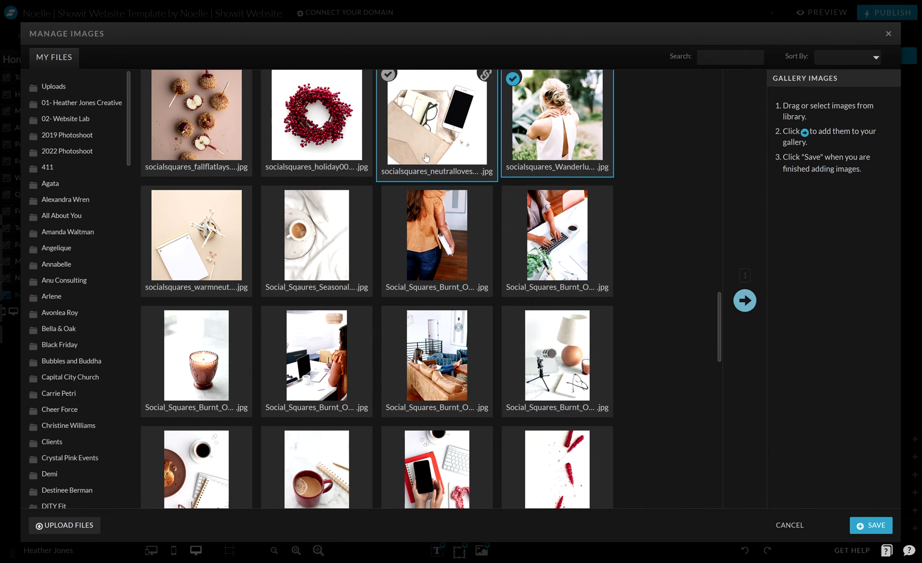
left_click(440, 151)
left_click(317, 120)
left_click(196, 120)
left_click(196, 237)
left_click(317, 237)
- Pick the Burnt-series and cherry photos, add all ten, reorder one, and save
left_click(421, 249)
left_click(553, 360)
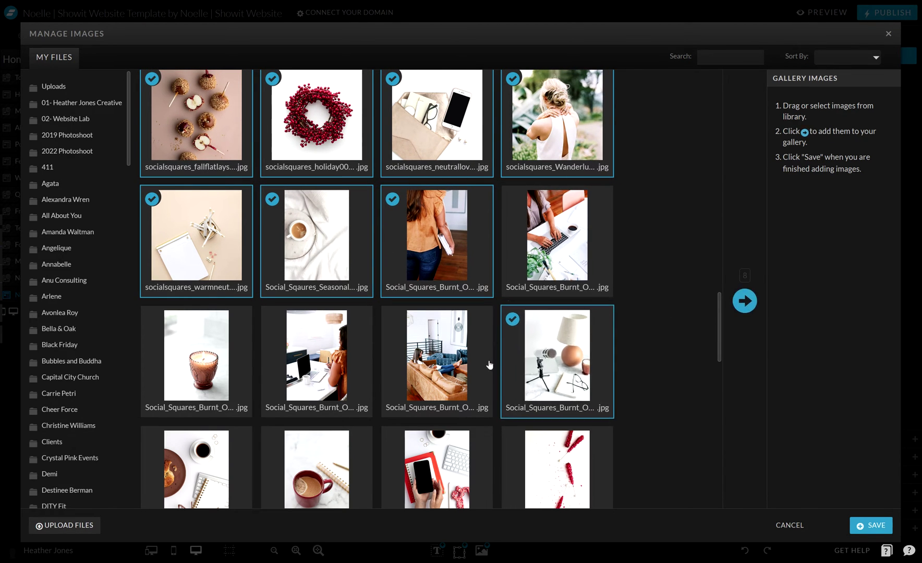
left_click(539, 459)
left_click(316, 360)
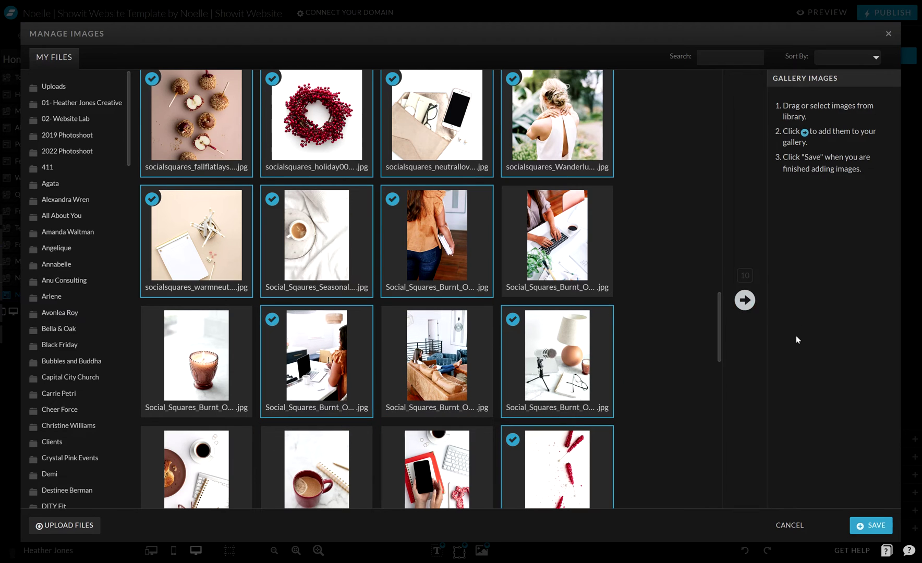
left_click(745, 301)
left_click_drag(834, 280, 788, 188)
left_click(874, 529)
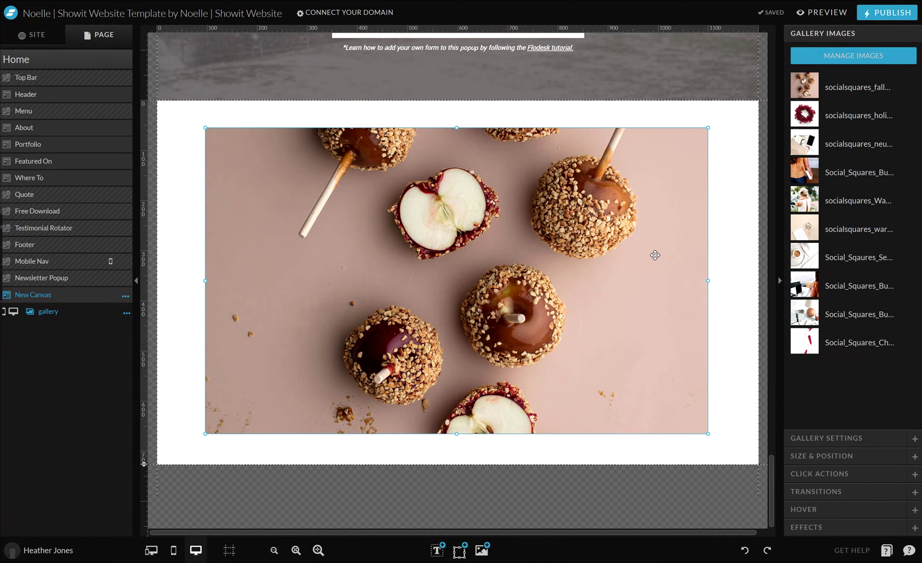
- Reorder the gallery images so the phone-and-envelope photo comes first
left_click_drag(844, 173, 845, 145)
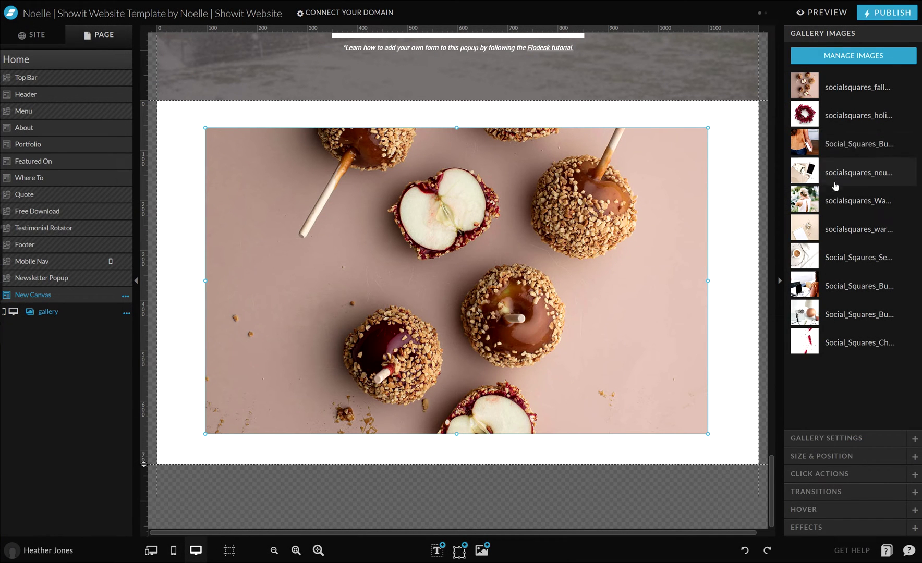
left_click_drag(845, 207, 837, 288)
left_click_drag(844, 143, 843, 115)
left_click_drag(844, 173, 844, 87)
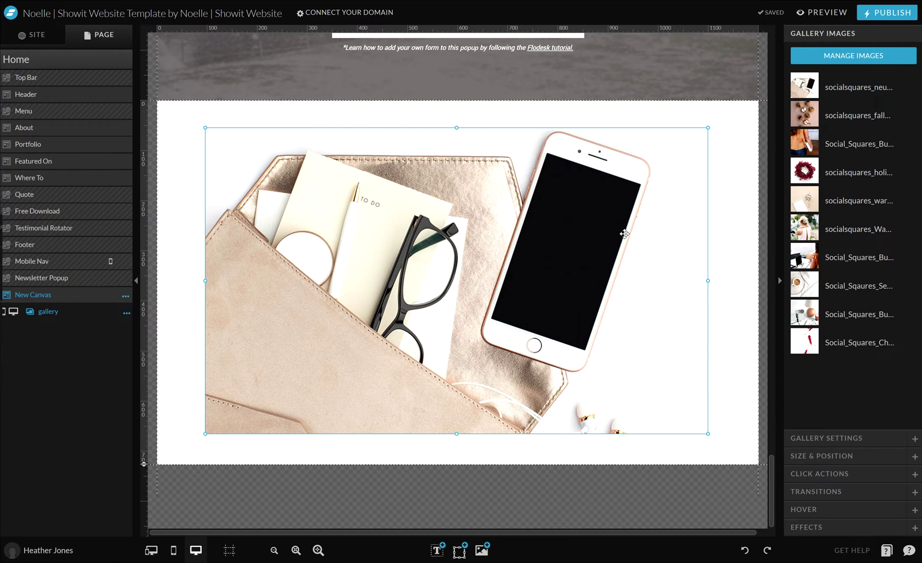
- Resize the gallery box from its right edge to make it slightly narrower
left_click(717, 284)
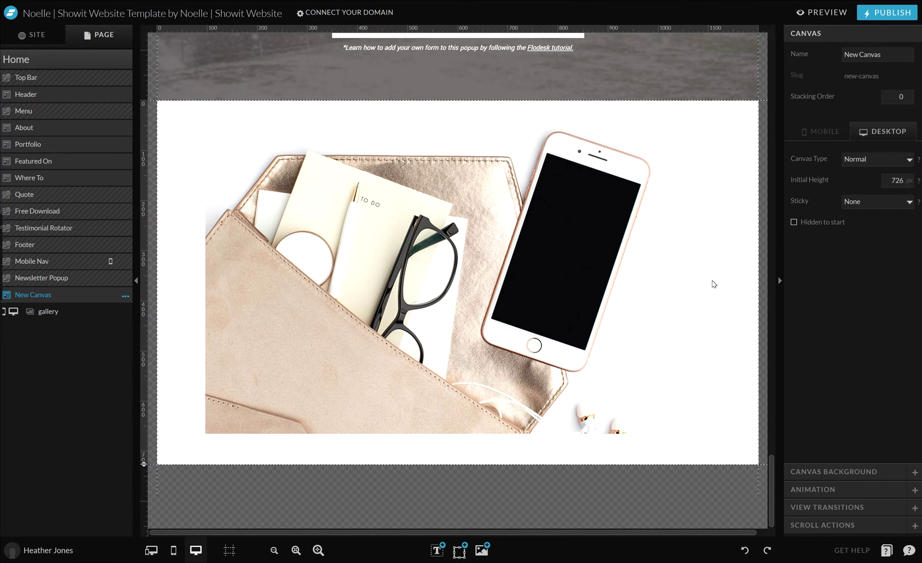
left_click(704, 277)
left_click_drag(708, 280, 515, 263)
left_click_drag(663, 271, 699, 272)
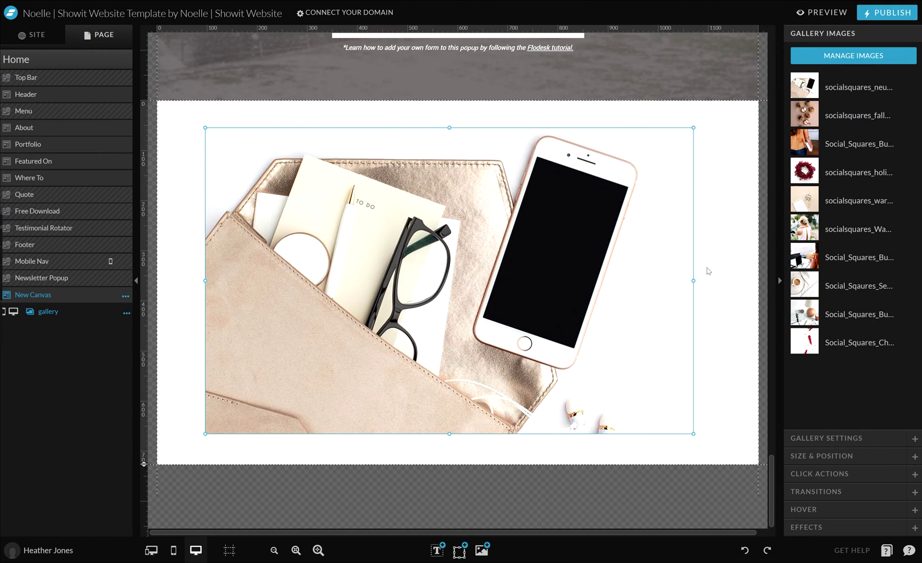
left_click(827, 438)
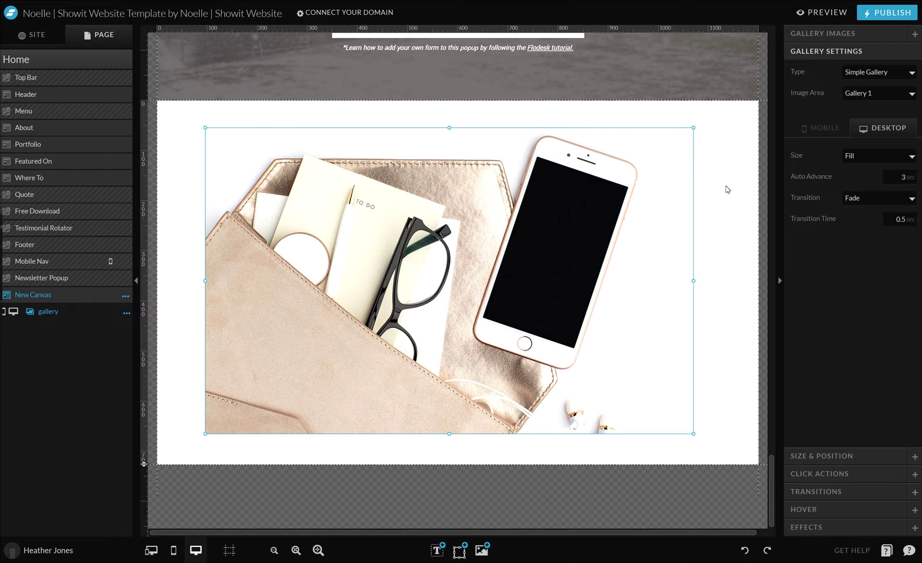
- Switch the gallery to a Tiled Gallery with 10 px padding
left_click(909, 73)
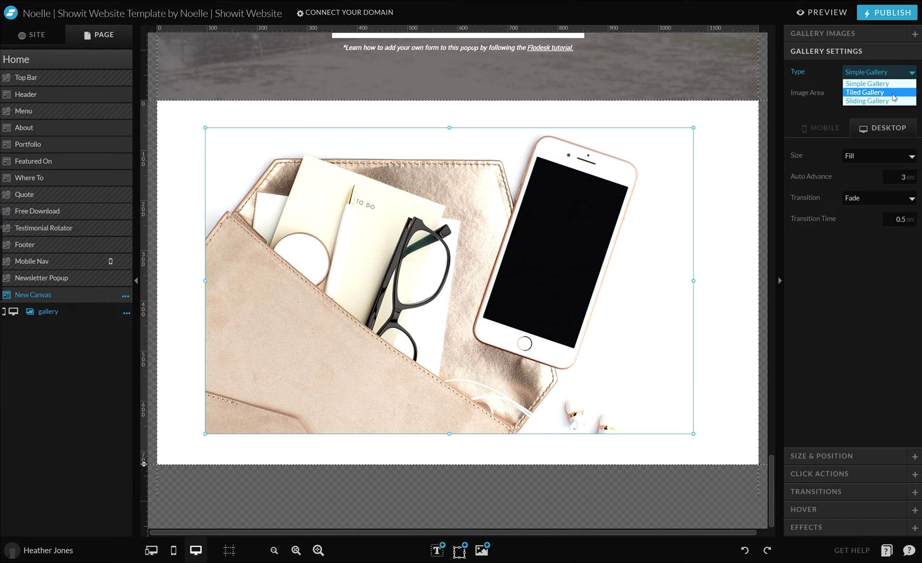
left_click(893, 93)
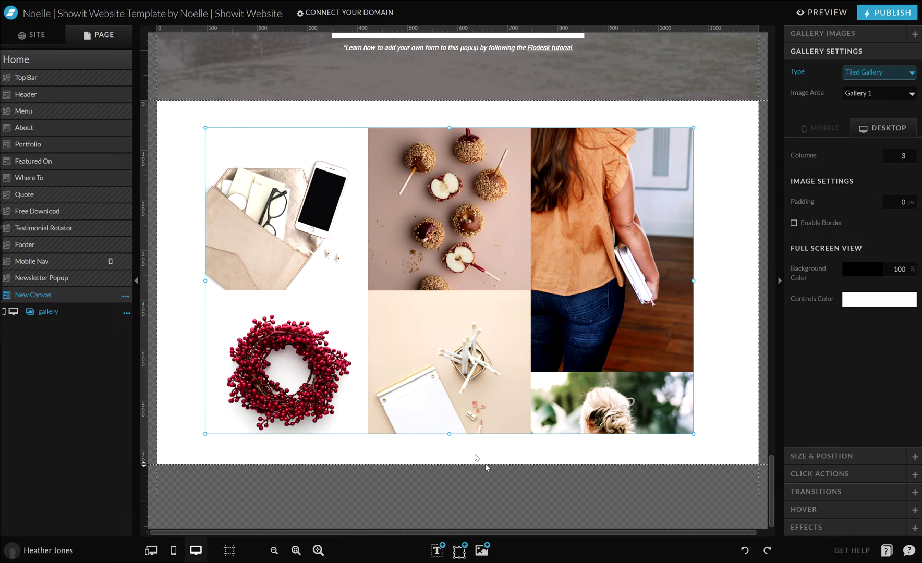
left_click_drag(449, 434, 480, 435)
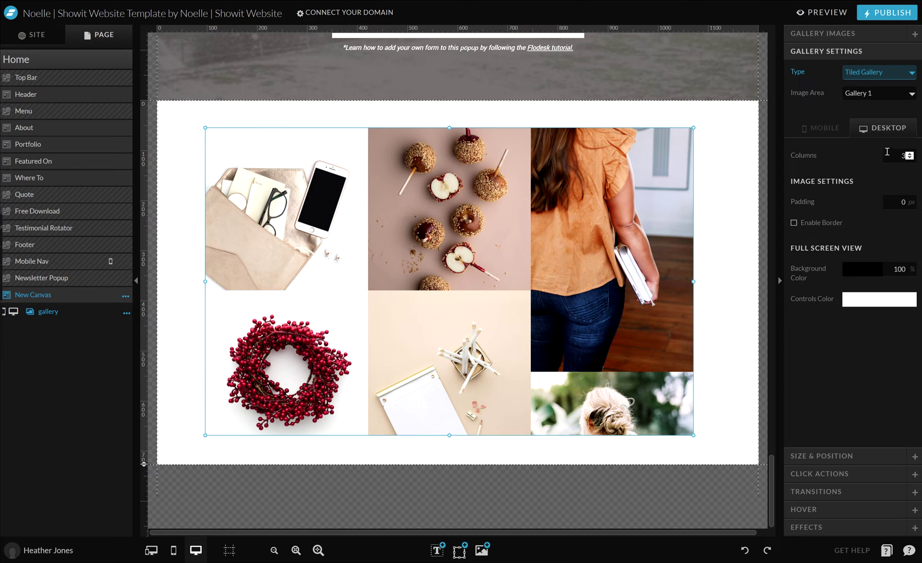
left_click(908, 202)
type("10")
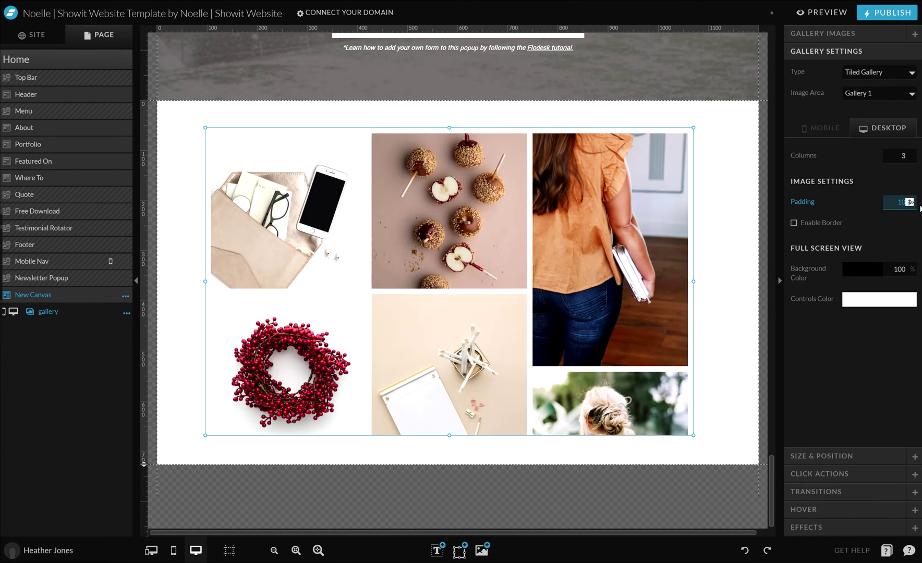
- Enable a 2 px border around each tiled photo
left_click(793, 223)
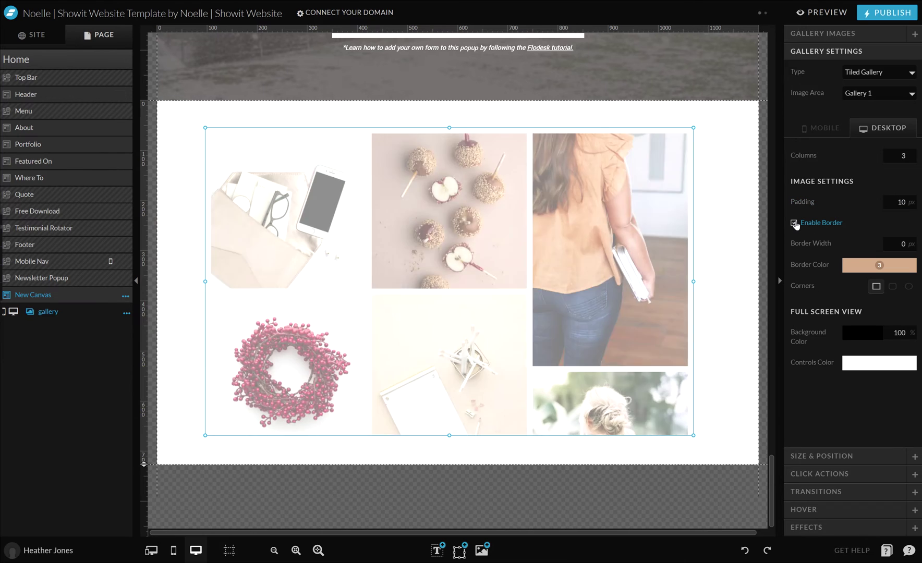
left_click(720, 209)
left_click(658, 180)
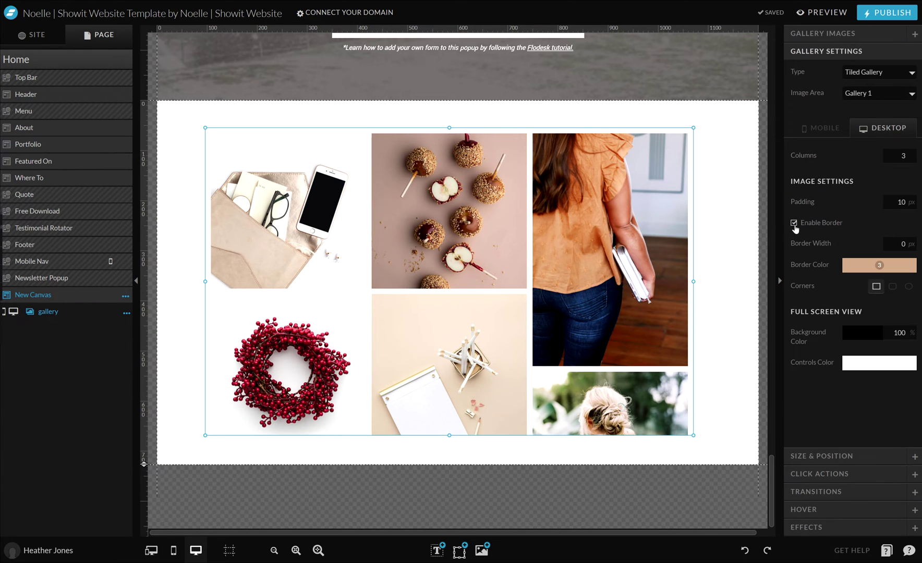
left_click(899, 243)
type("2")
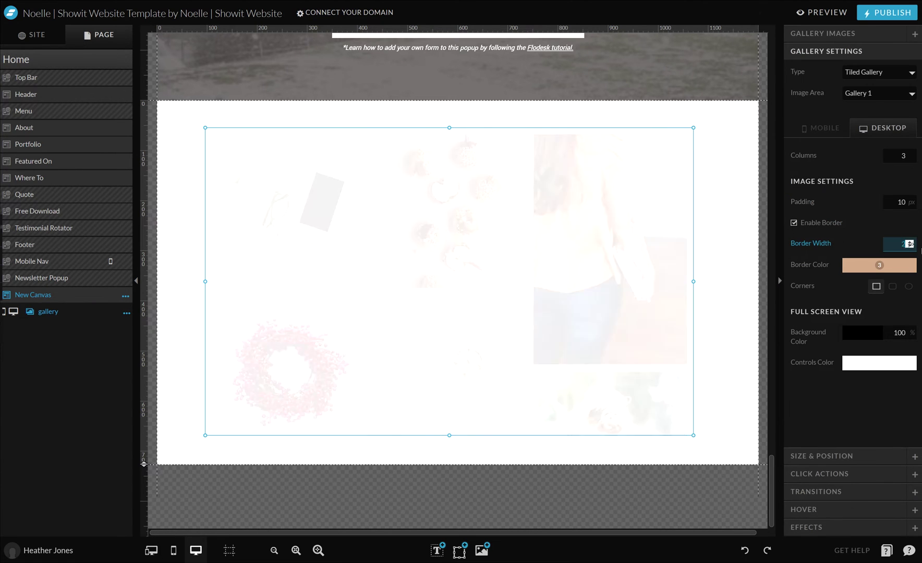
left_click(740, 193)
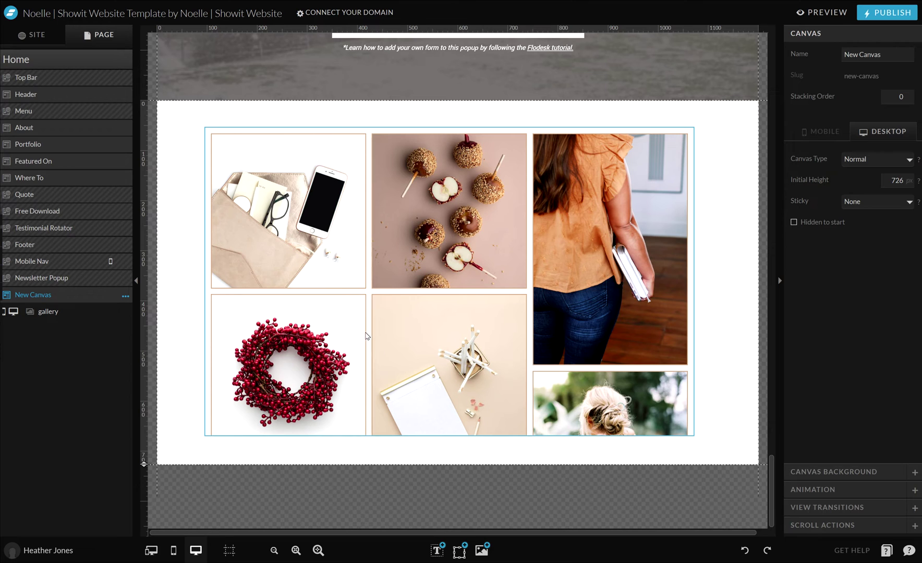
left_click(635, 218)
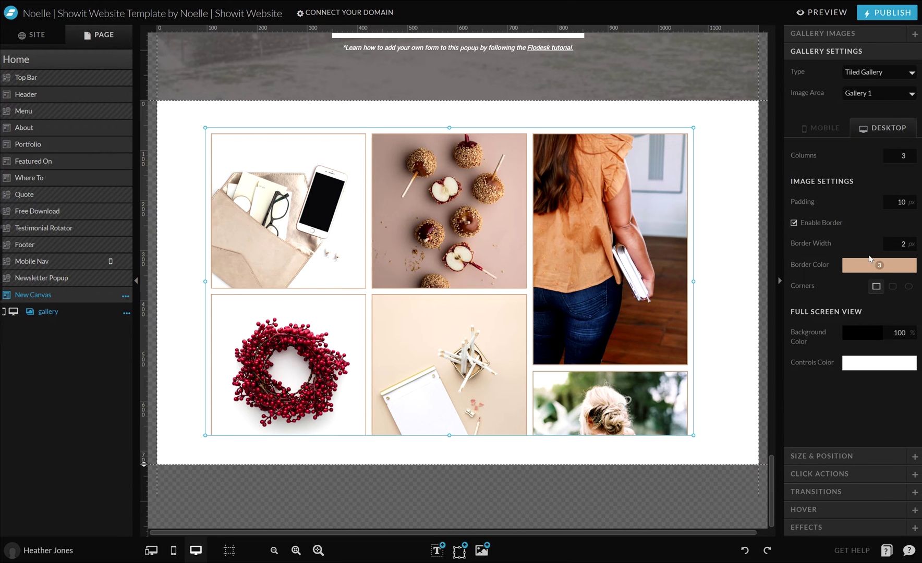
left_click(908, 244)
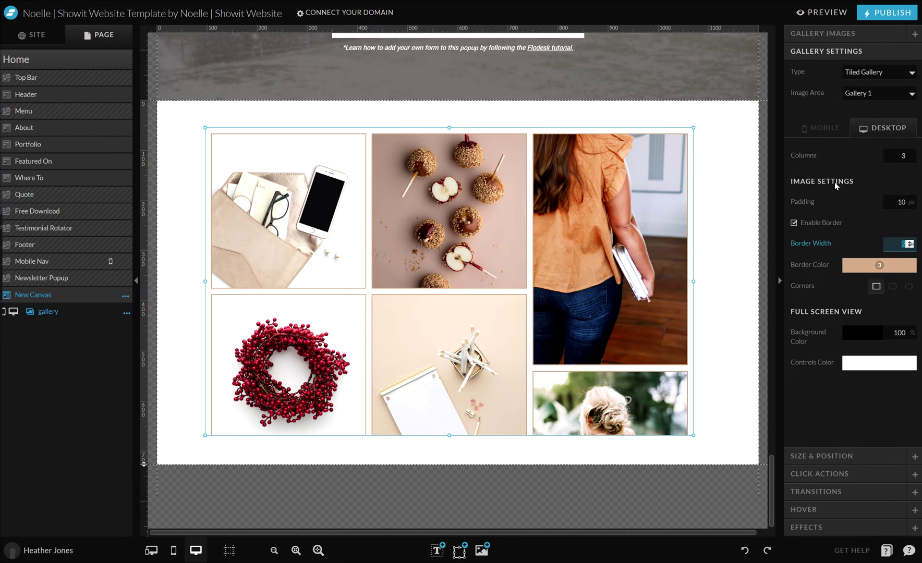
left_click(880, 72)
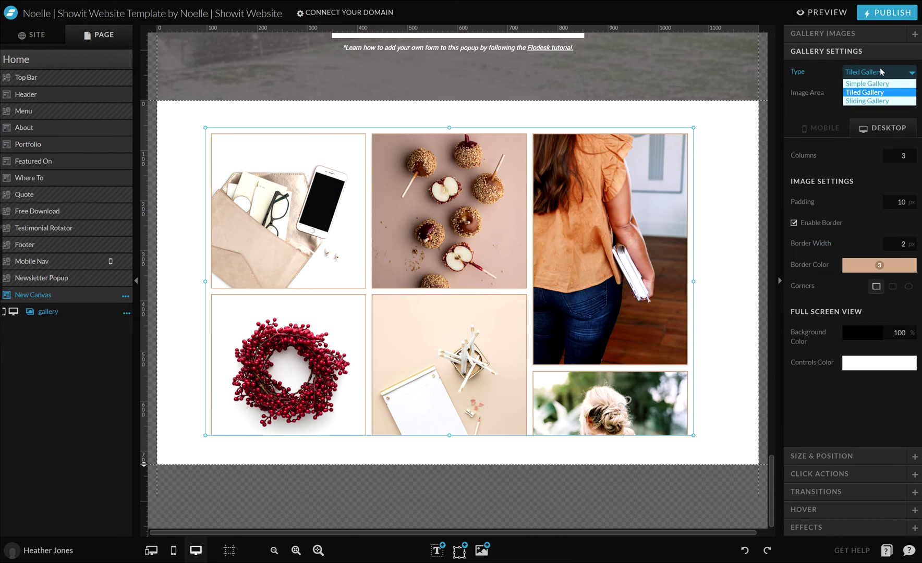
- Make it a Sliding Gallery carousel advancing every 3 sec, with dots turned off
left_click(878, 100)
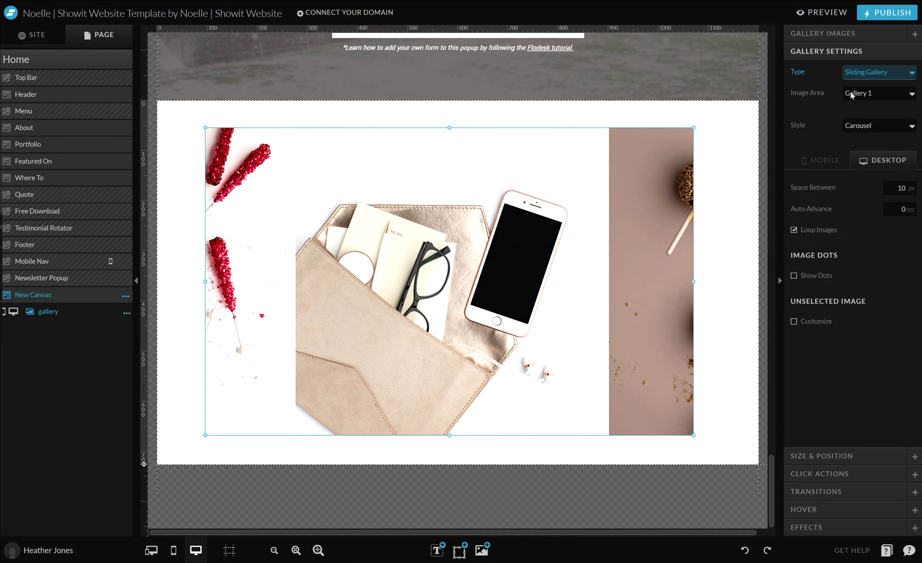
left_click(889, 210)
type("3")
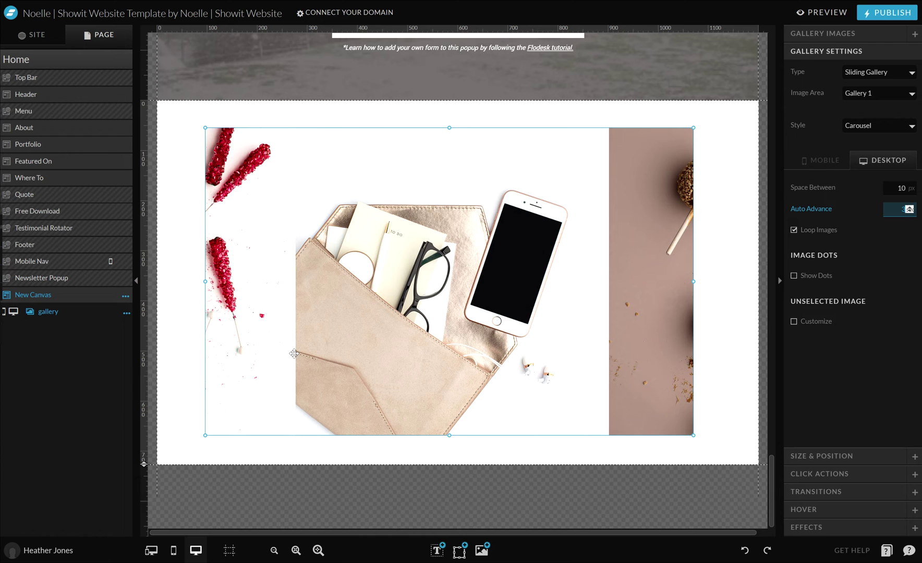
left_click(794, 276)
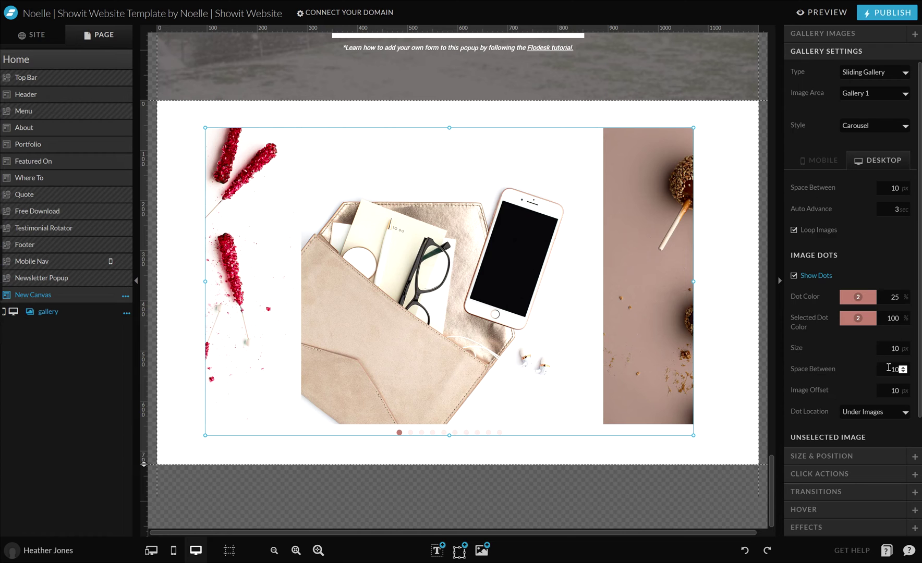
left_click(794, 275)
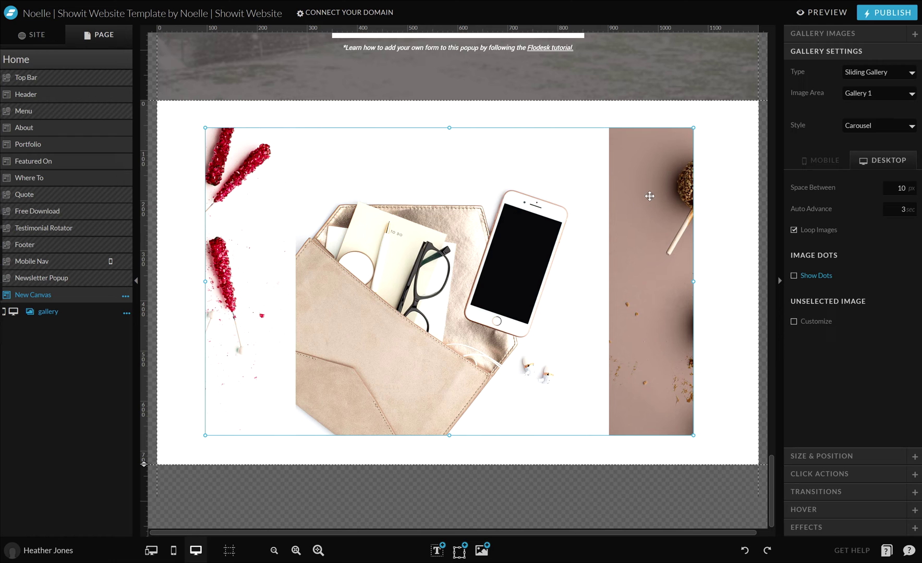
- Customize unselected carousel images with 2 px blur and 50% opacity, then preview the homepage
left_click(800, 323)
left_click(899, 364)
type("2")
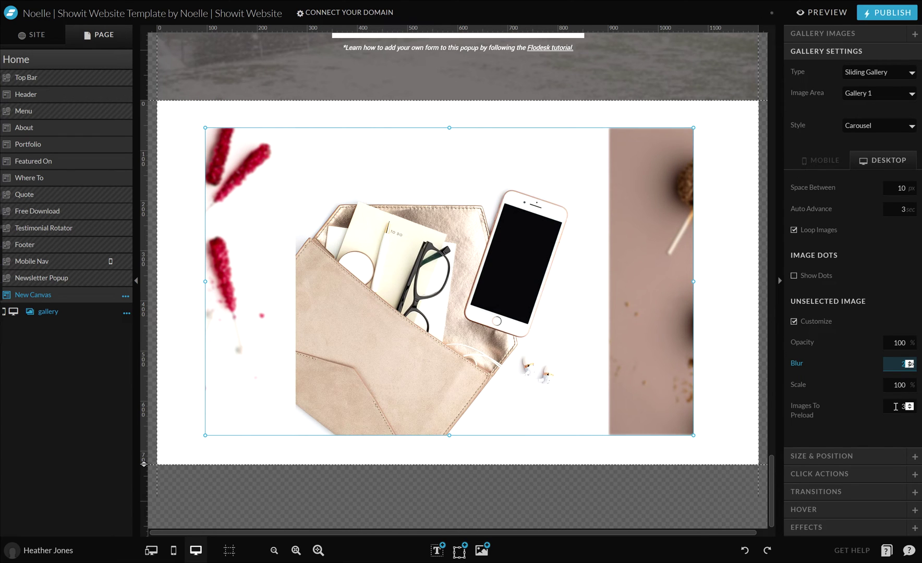
left_click(897, 343)
type("50")
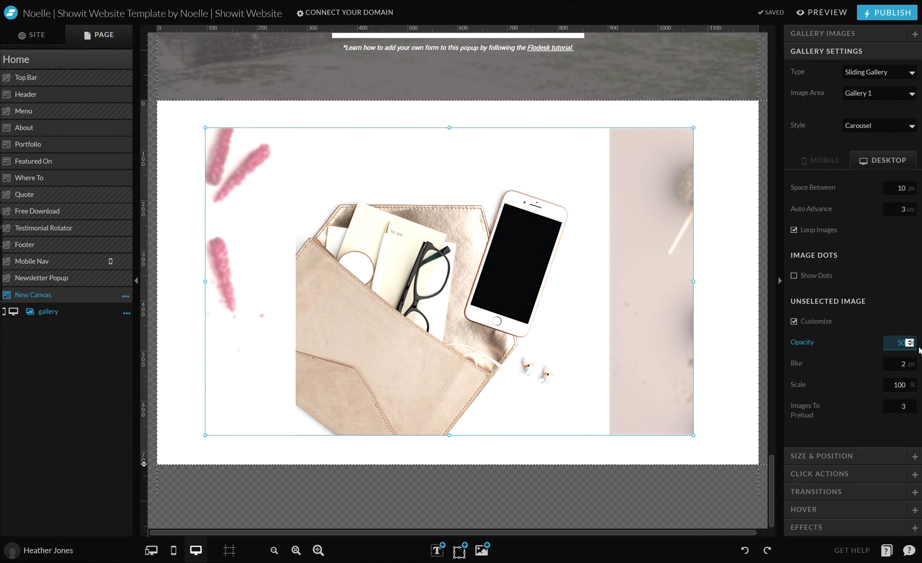
left_click(743, 254)
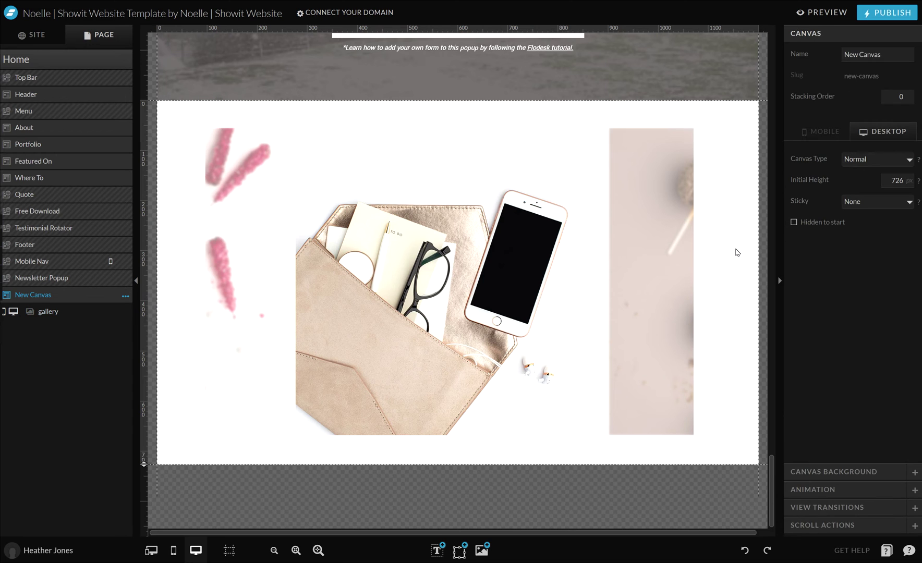
left_click(823, 14)
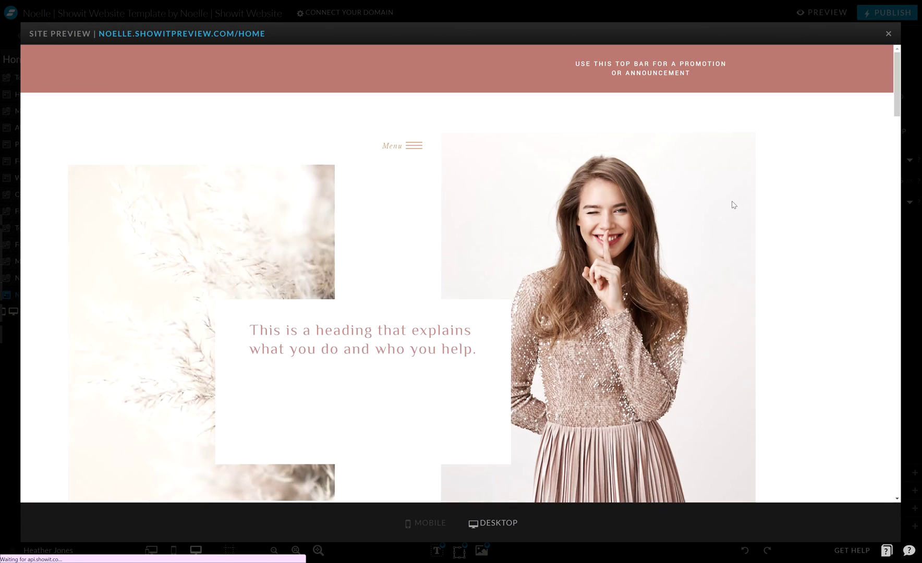
scroll(834, 204, "down", 10)
scroll(829, 205, "down", 10)
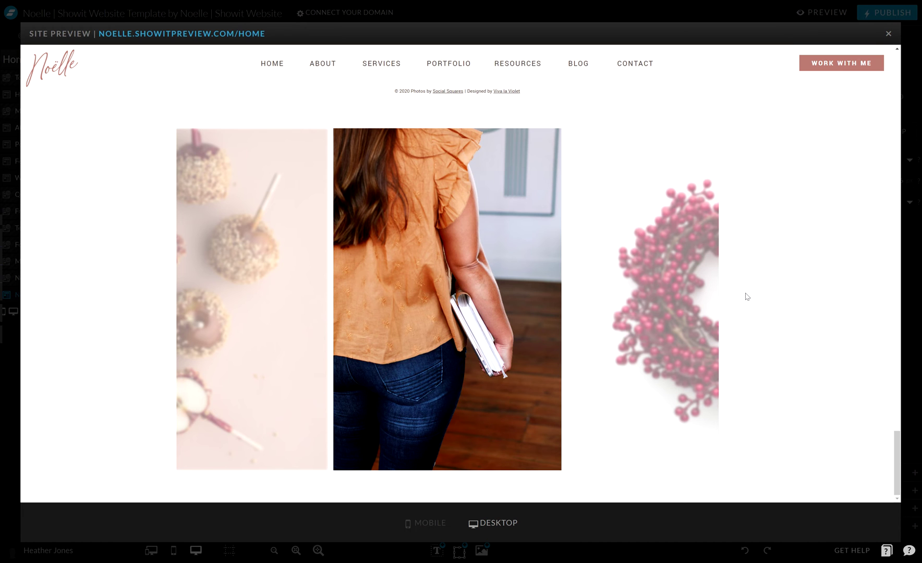
left_click(888, 33)
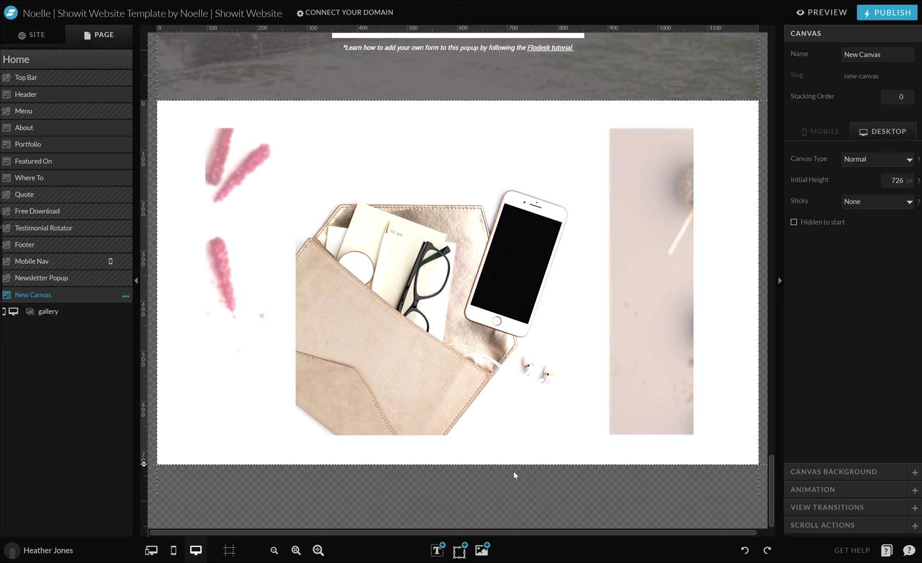
left_click(459, 551)
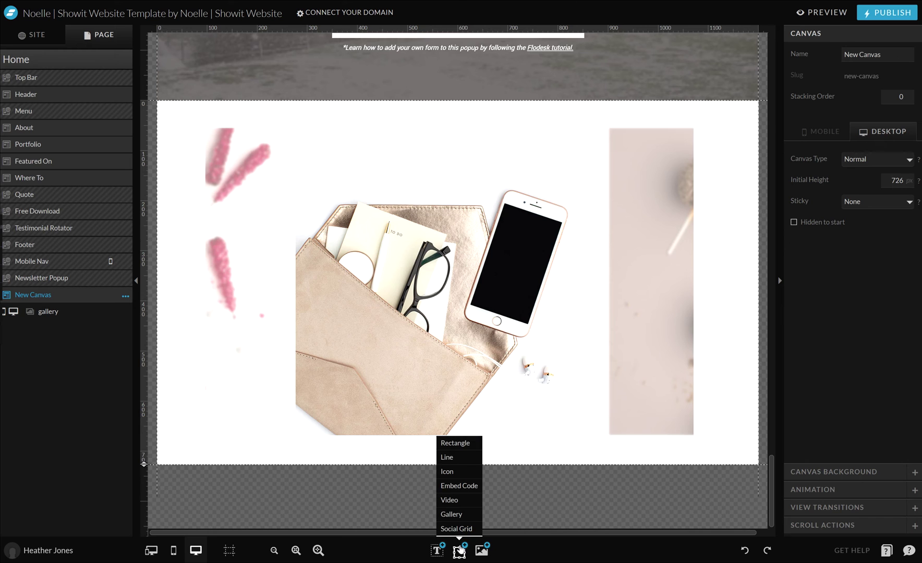
- Add an icon right of the carousel and swap its smiley for a right chevron
left_click(454, 471)
left_click_drag(459, 282, 730, 278)
left_click(834, 51)
scroll(876, 292, "down", 10)
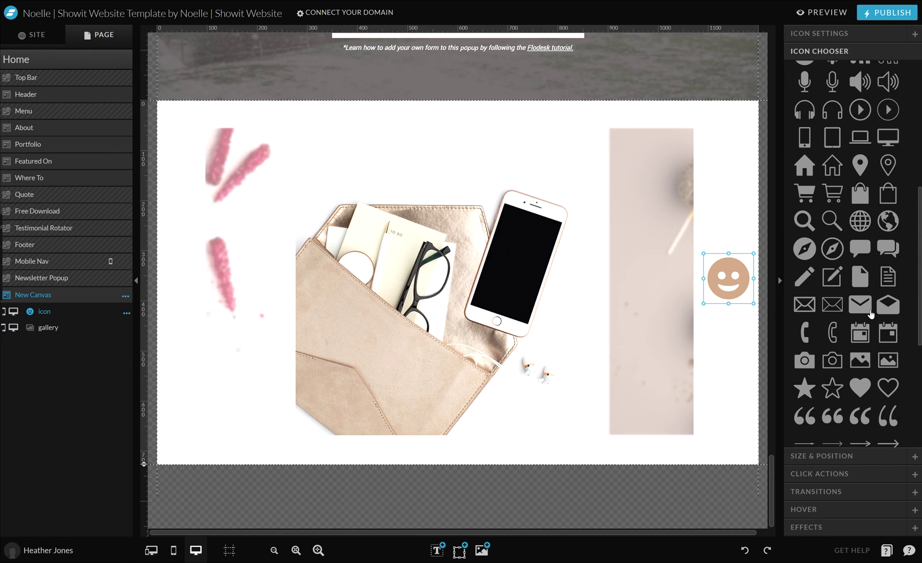
left_click(885, 250)
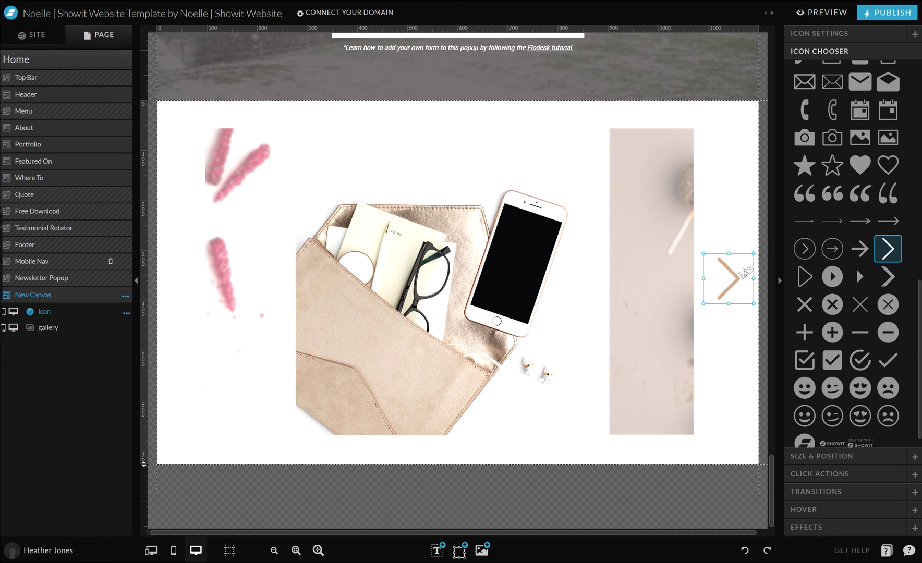
left_click(725, 266)
left_click(724, 269)
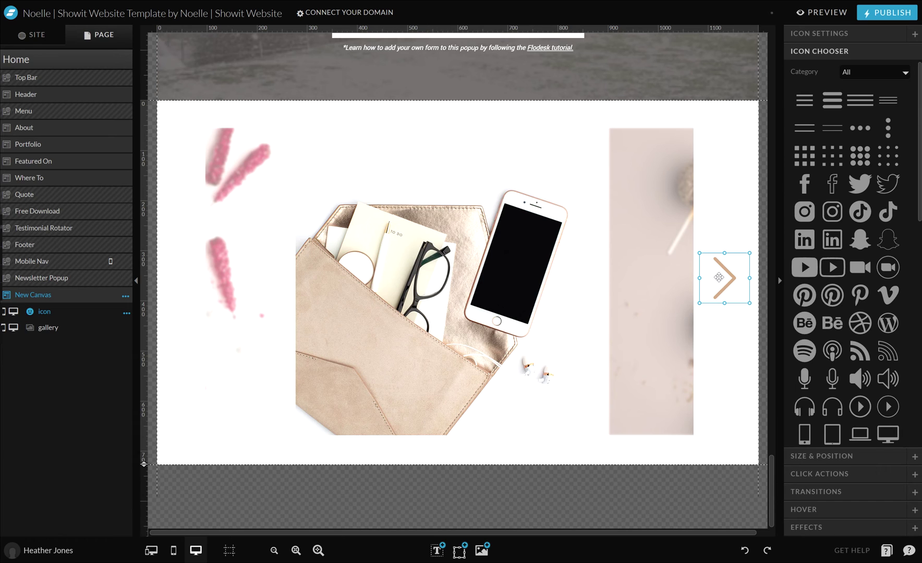
- Add a click action to the chevron: type Gallery, target Gallery 2, action Next
left_click(884, 472)
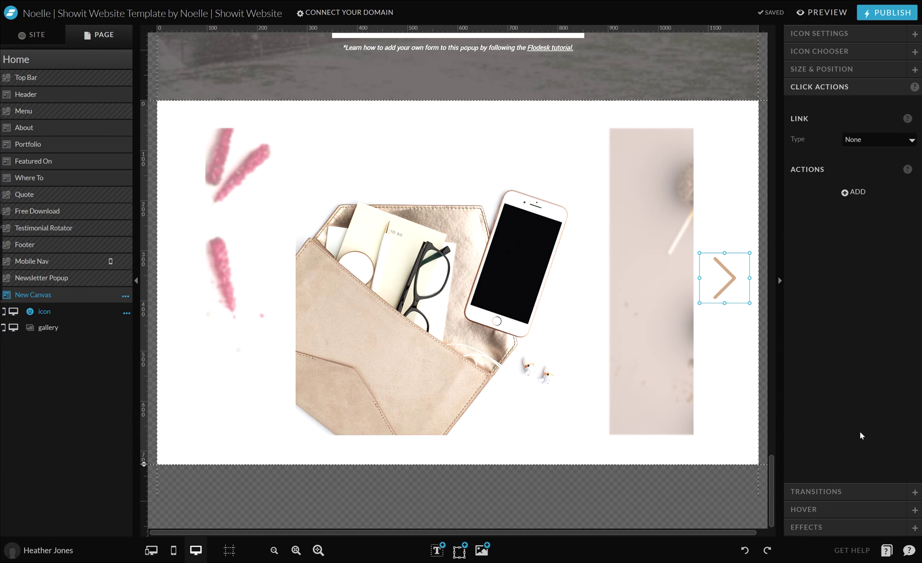
left_click(850, 196)
left_click(874, 210)
left_click(867, 238)
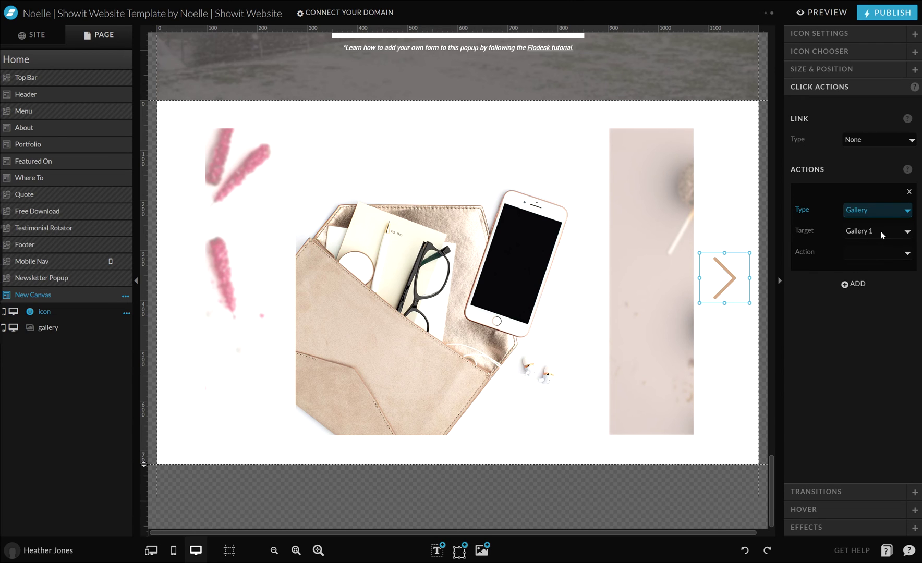
left_click(881, 231)
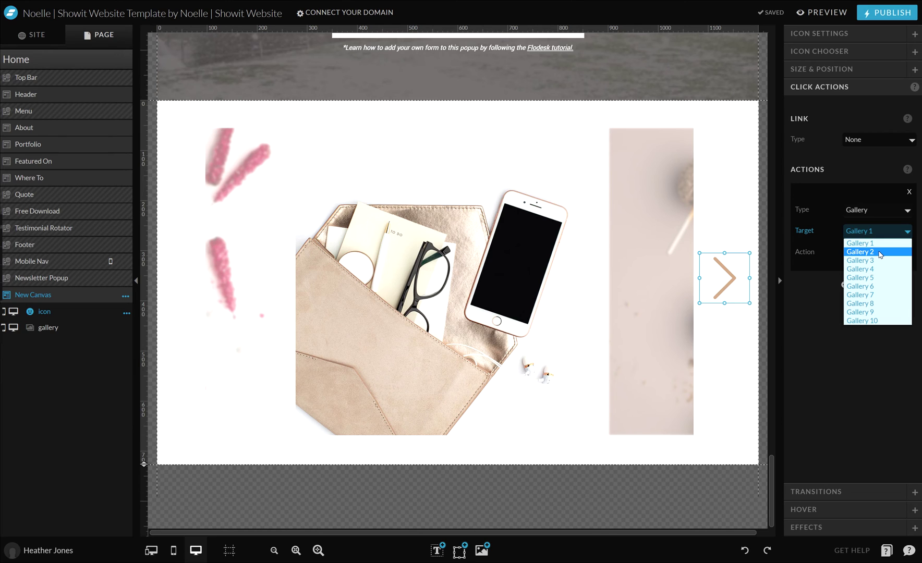
left_click(876, 253)
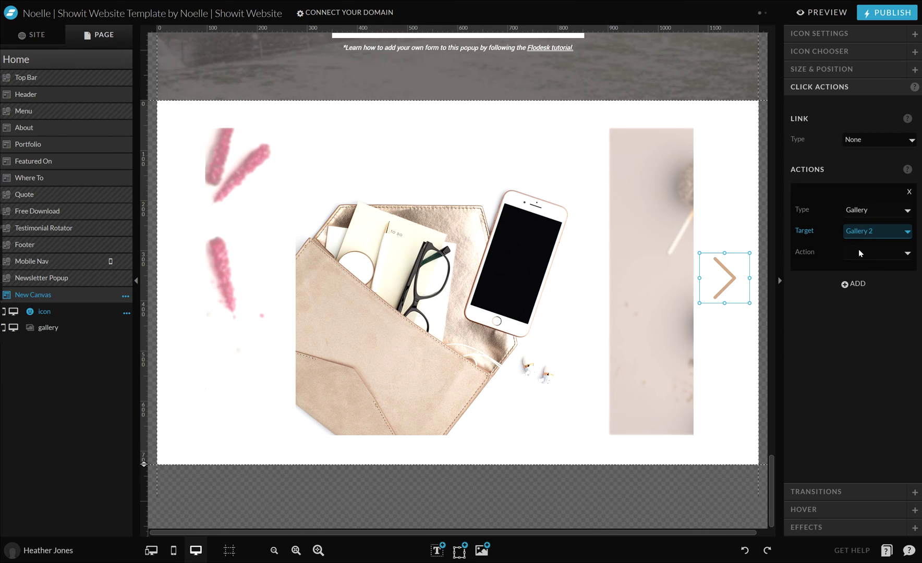
left_click(859, 253)
left_click(863, 272)
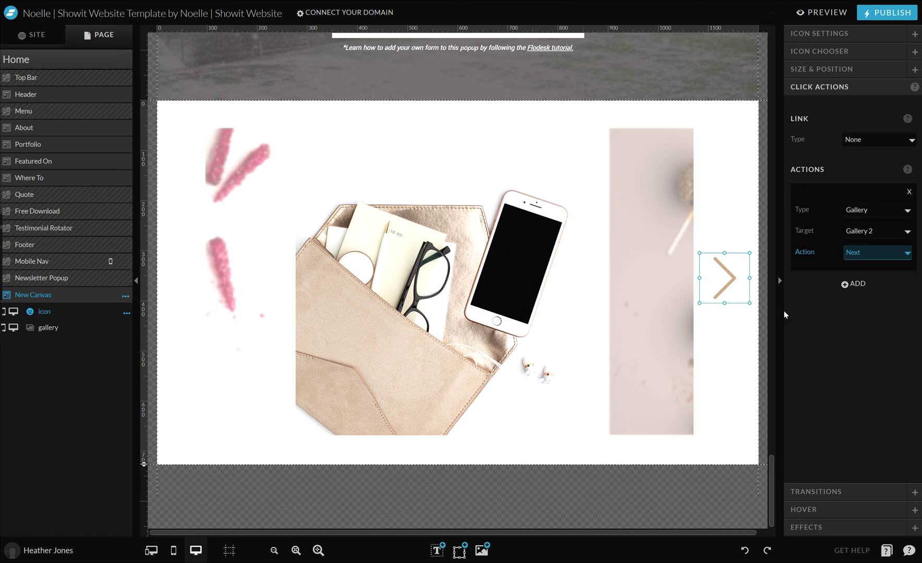
left_click(755, 284)
left_click(725, 271)
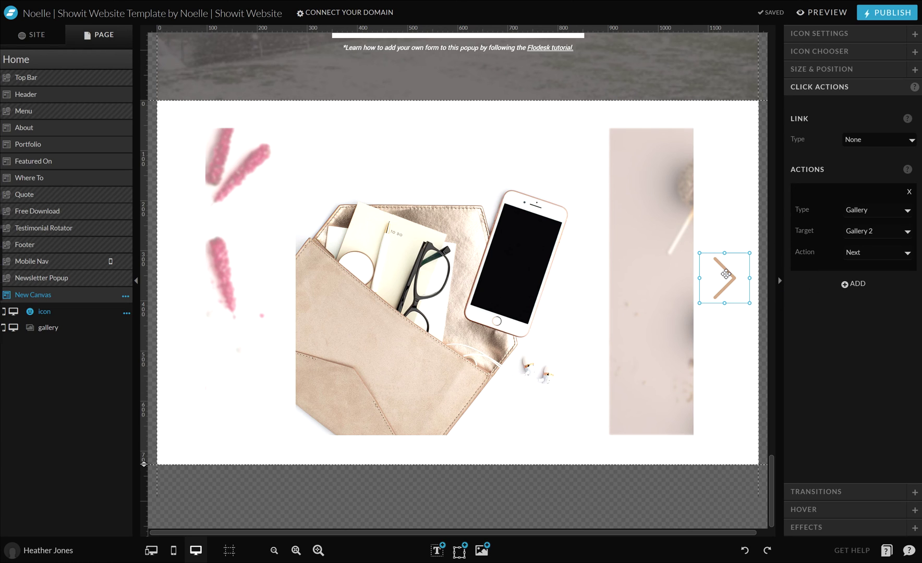
- Duplicate the arrow to the canvas's left side, set its action to Previous, and rotate it 180°
left_click_drag(726, 274, 191, 290)
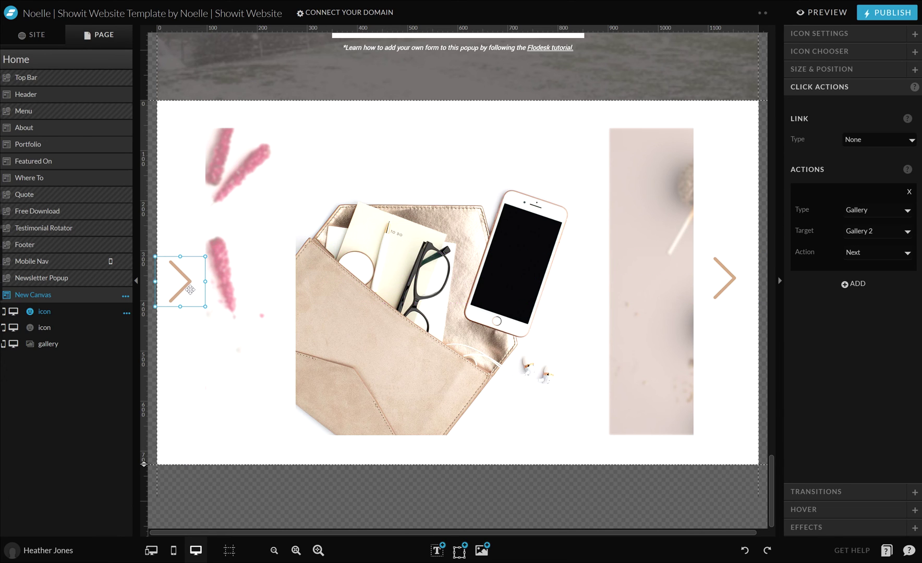
left_click(865, 254)
left_click(860, 282)
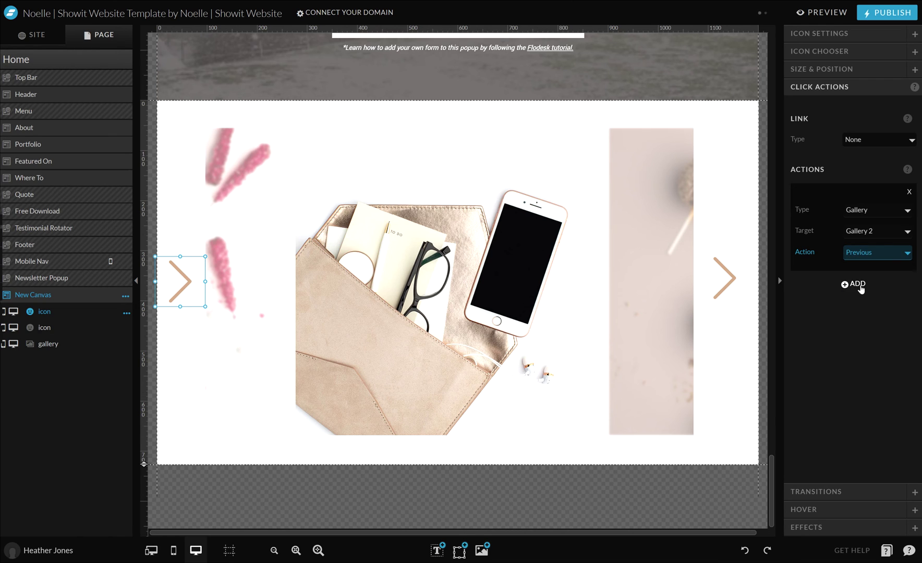
left_click(798, 69)
left_click_drag(798, 178, 823, 178)
double_click(824, 165)
type("180")
key("Return")
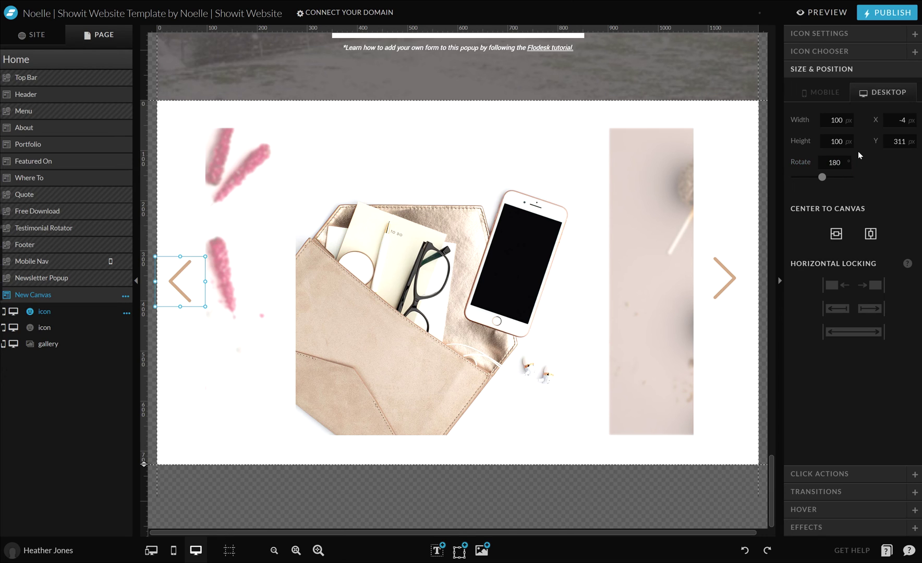
- Center both arrows horizontally on the canvas
left_click(671, 247)
left_click(725, 278)
left_click(186, 290, "shift")
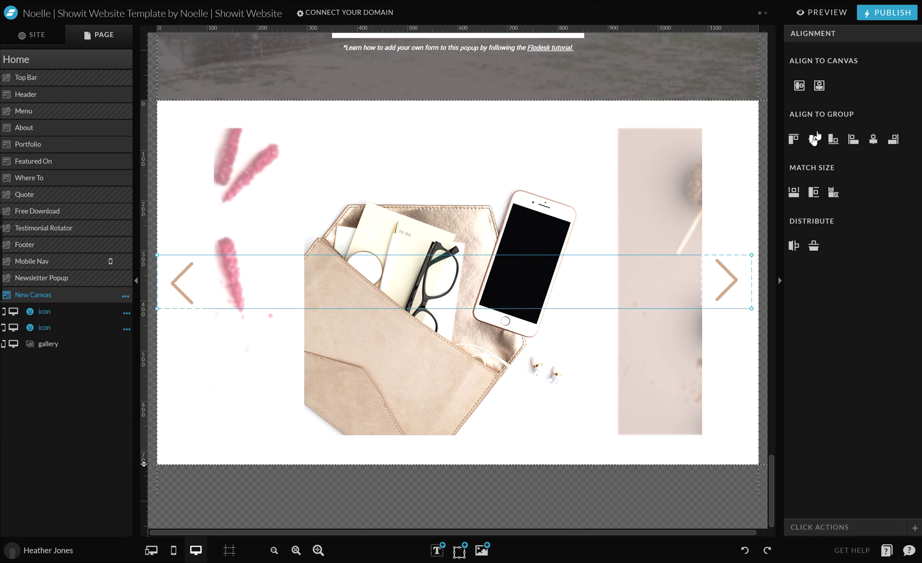
left_click(819, 85)
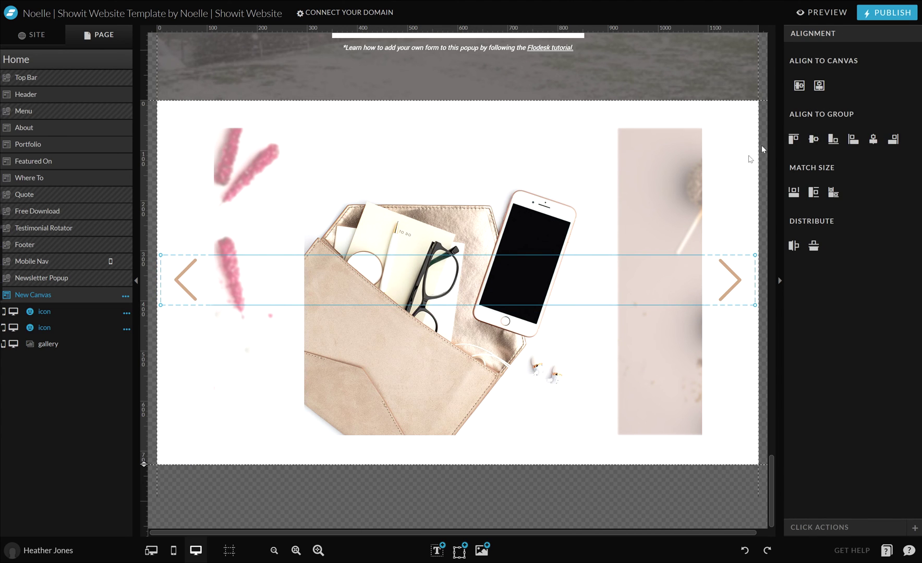
left_click(733, 177)
- Open the site preview and scroll down to the carousel
left_click(824, 15)
scroll(608, 209, "down", 10)
scroll(652, 297, "down", 15)
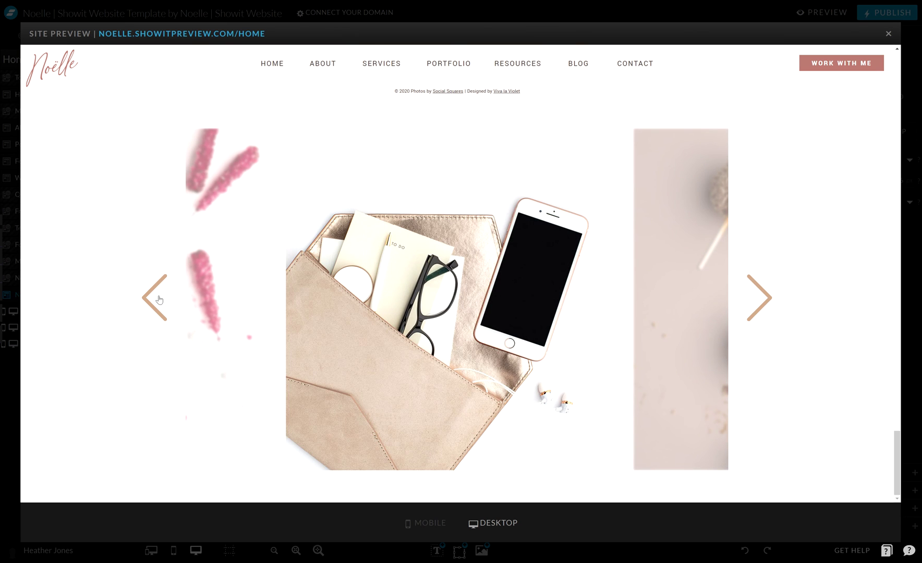
- Close the site preview and select the gallery back in the editor
left_click(888, 35)
left_click(658, 223)
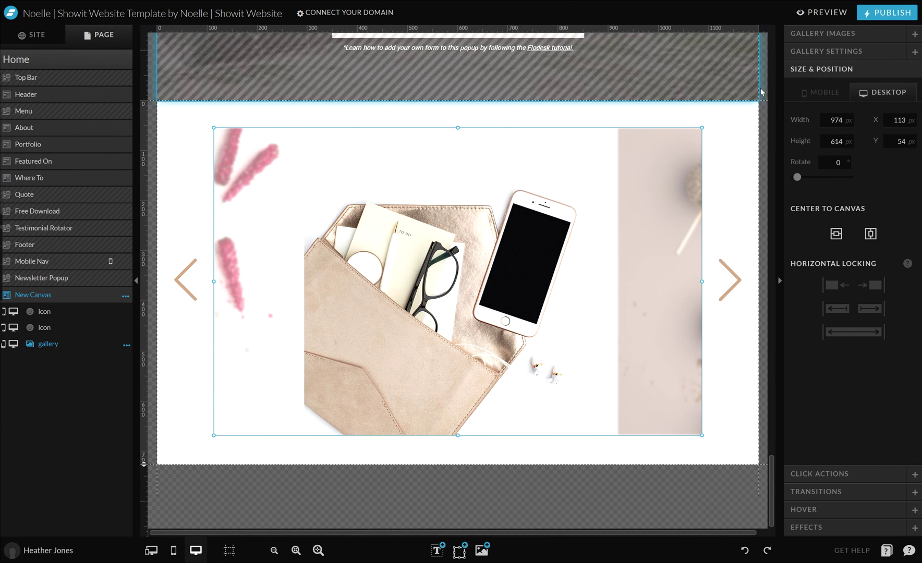
- Check the gallery settings, then retarget the right arrow's action to Gallery 1
left_click(808, 51)
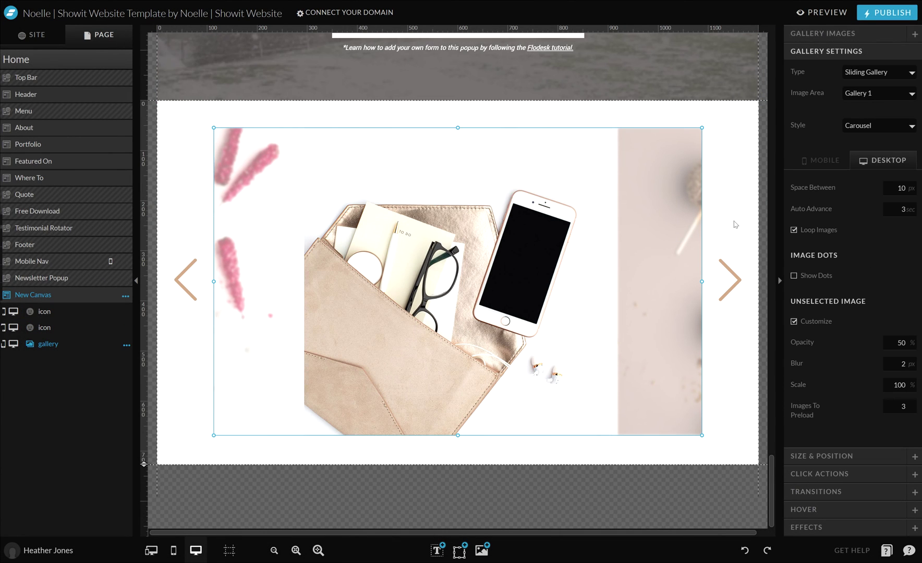
left_click(728, 196)
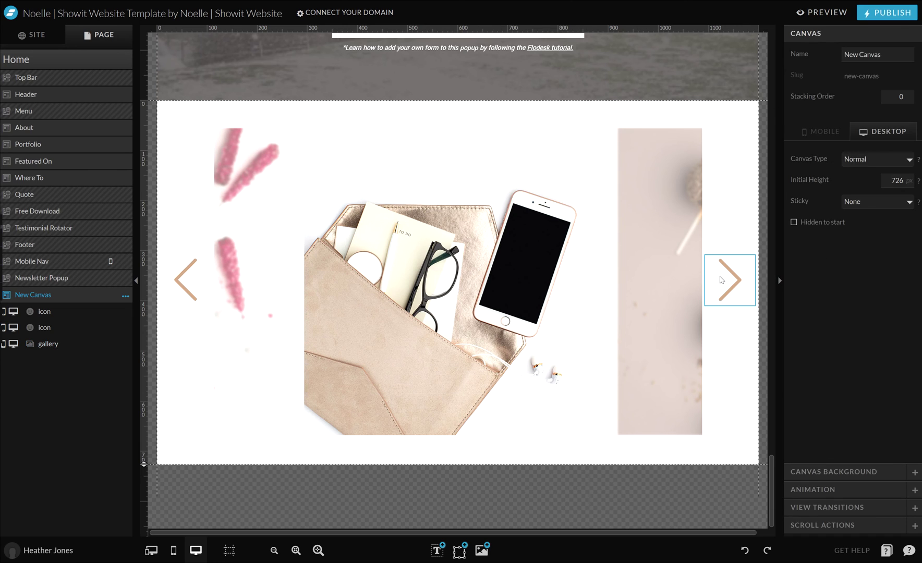
left_click(730, 280)
left_click(841, 475)
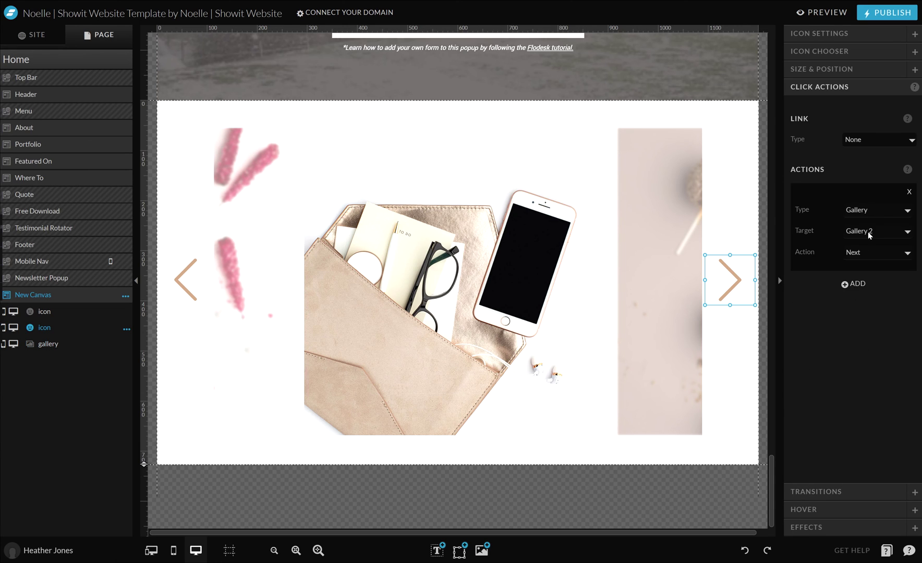
left_click(874, 232)
left_click(871, 241)
- Retarget the left arrow's action to Gallery 1 and open the site preview
left_click(200, 265)
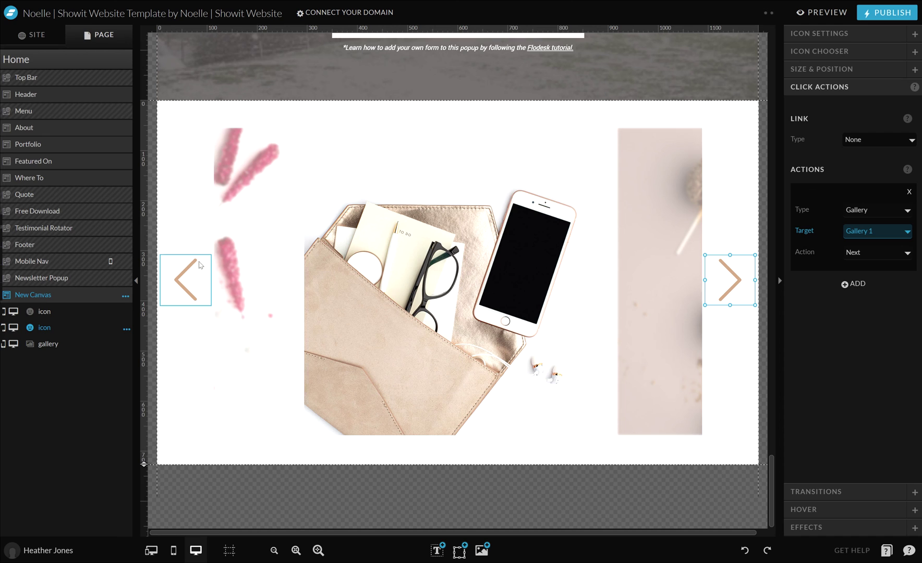
left_click(905, 232)
left_click(871, 240)
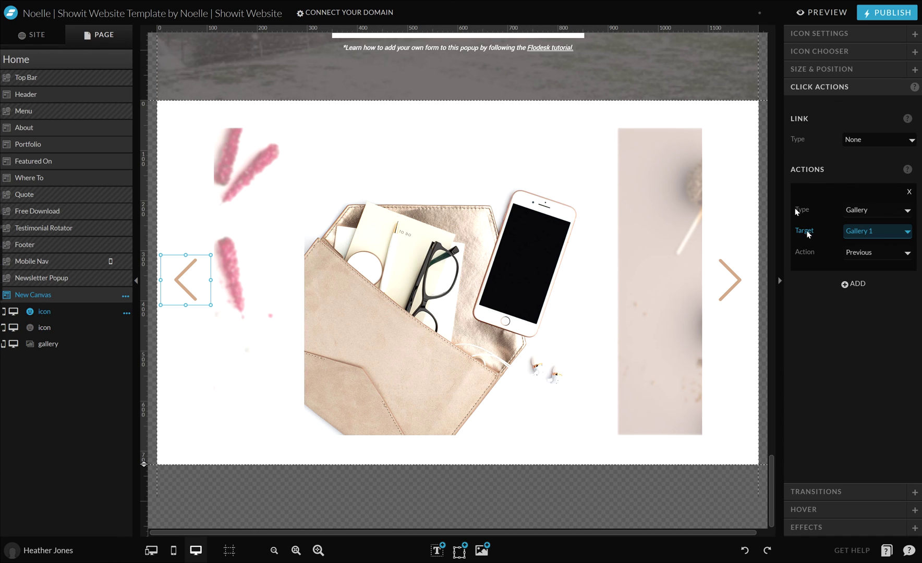
left_click(828, 13)
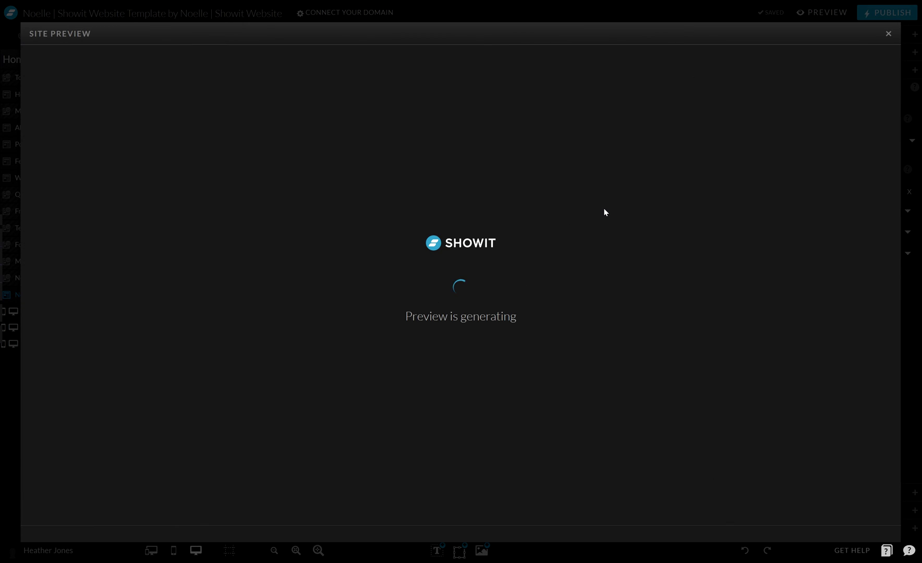
- Advance the carousel four photos, step back two, then forward one with the preview arrows
scroll(665, 201, "down", 15)
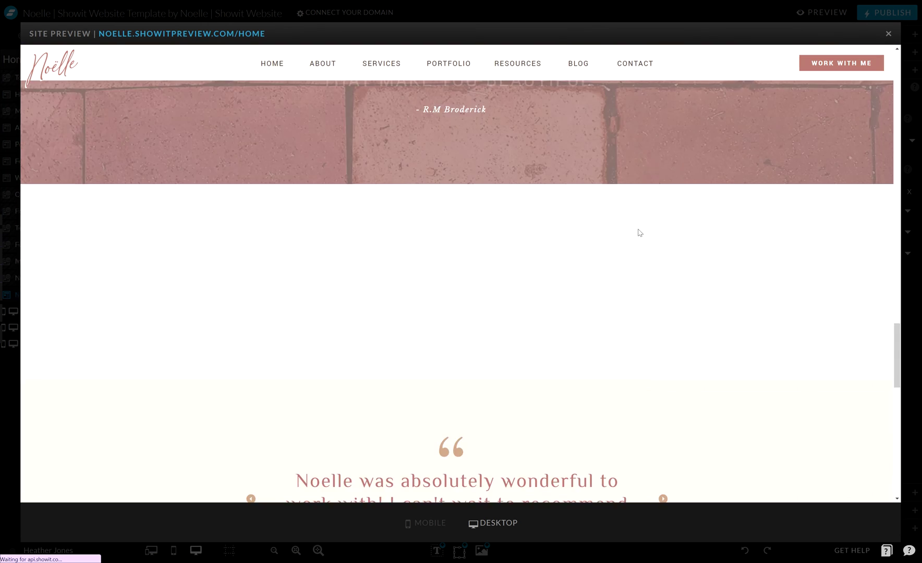
scroll(651, 228, "down", 3)
left_click(760, 301)
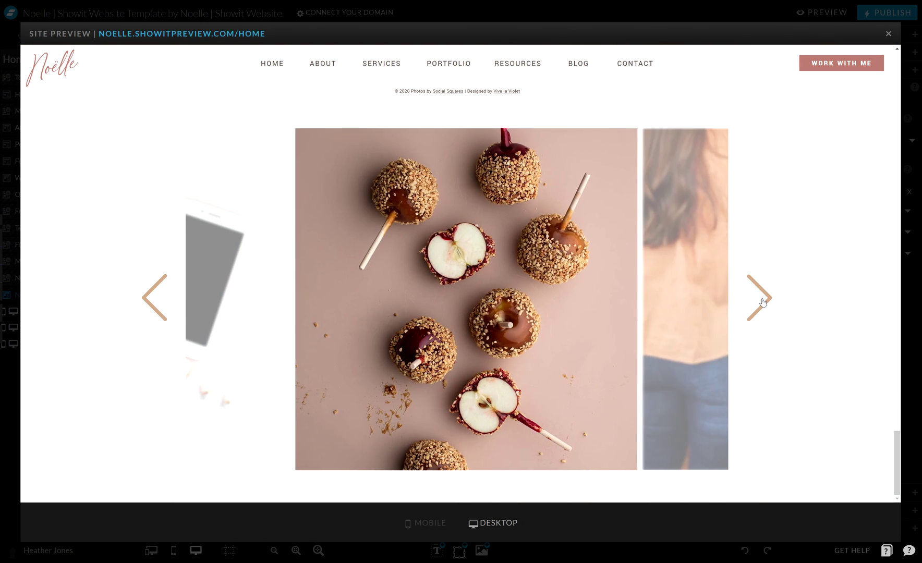
left_click(762, 302)
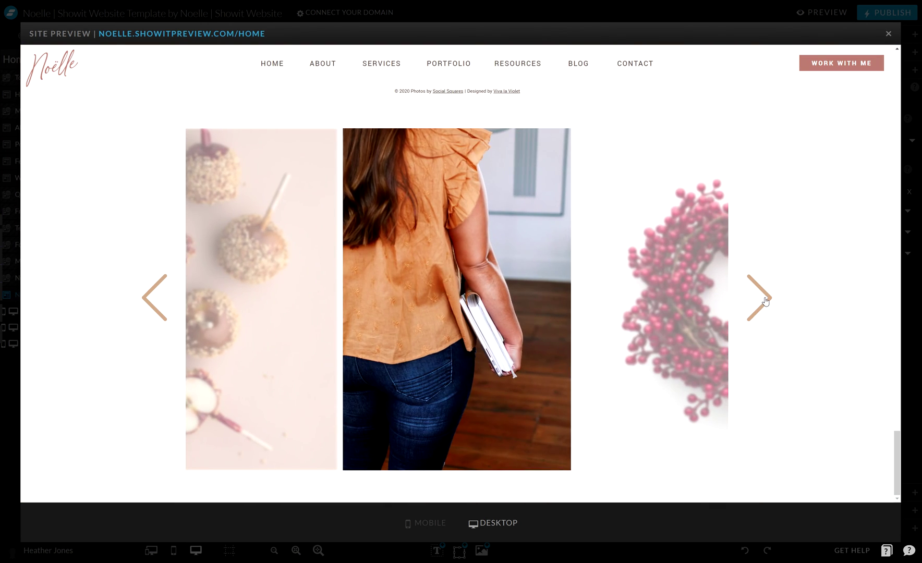
left_click(765, 301)
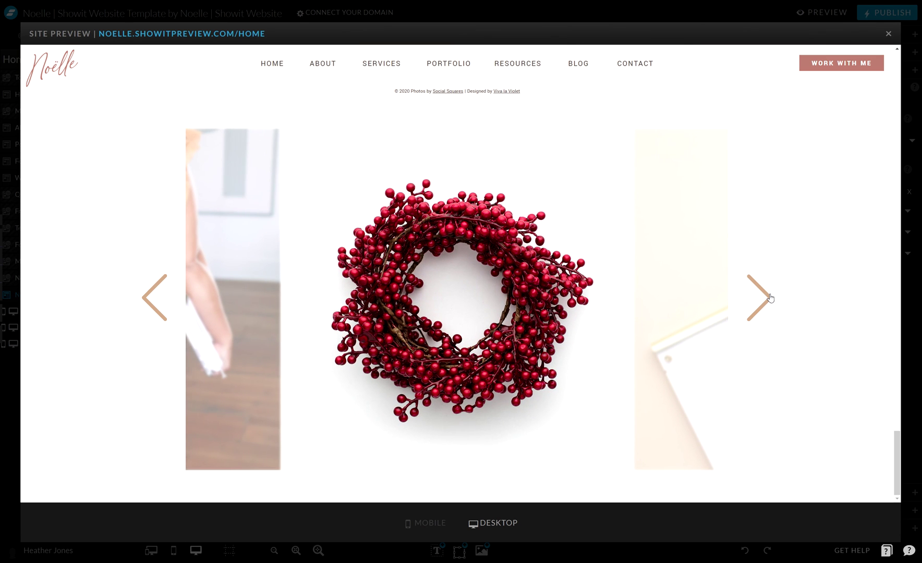
left_click(766, 300)
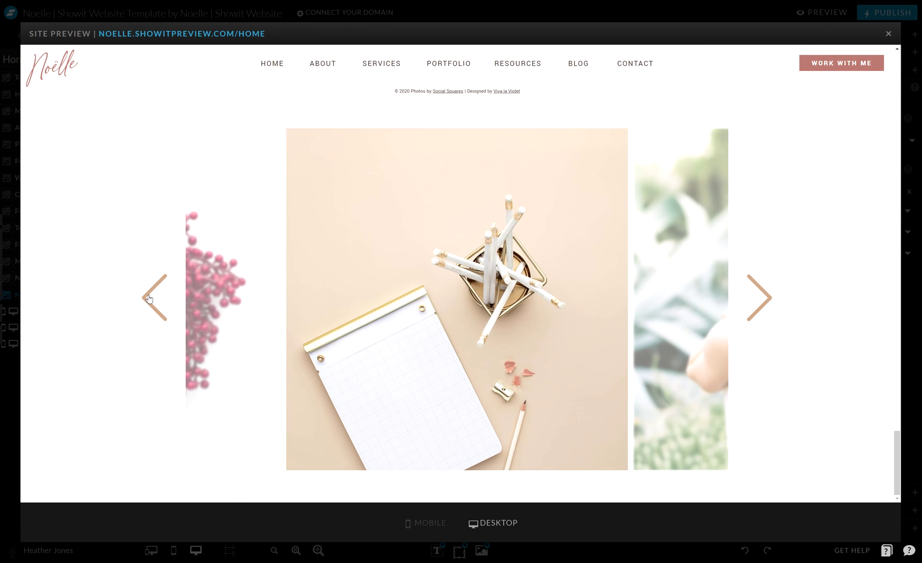
left_click(149, 299)
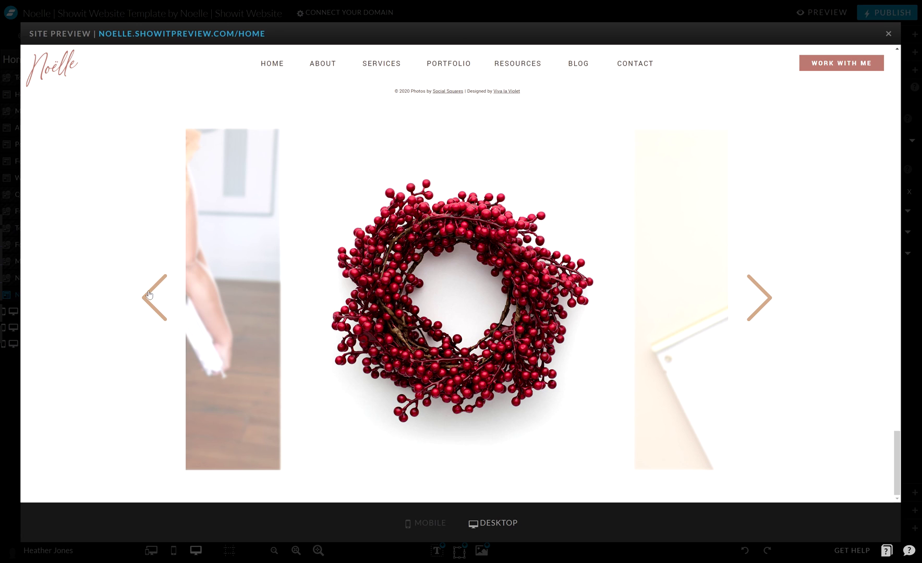
left_click(148, 295)
left_click(763, 308)
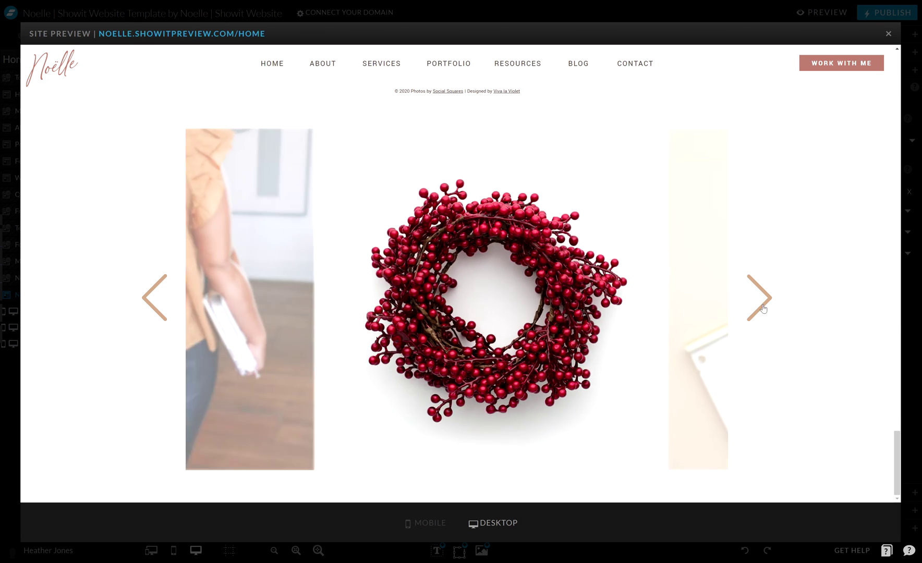